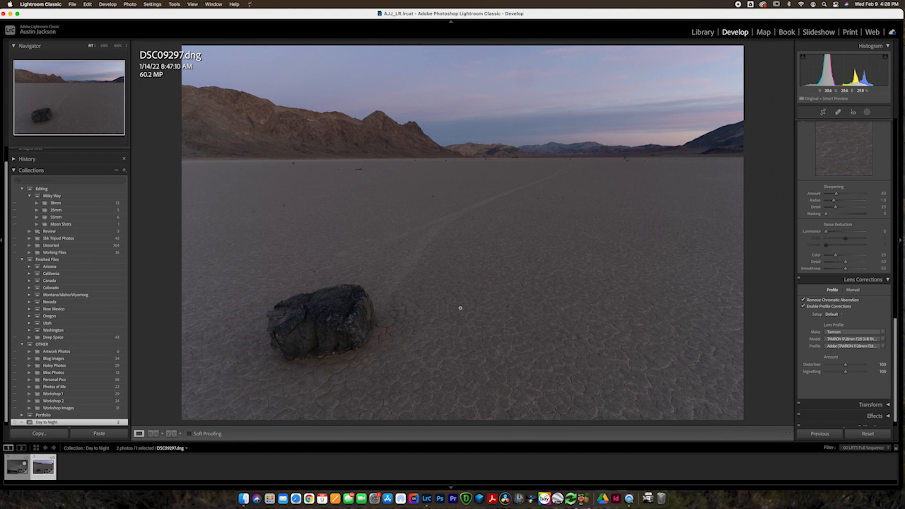
Step: Select both the Milky Way and desert photos and open them as layers in one Photoshop document
shift+click(10, 472)
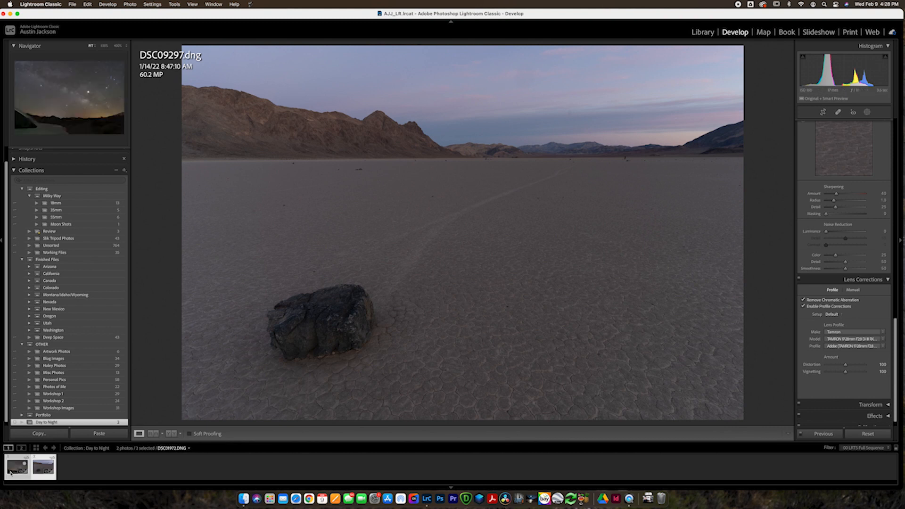
click(131, 5)
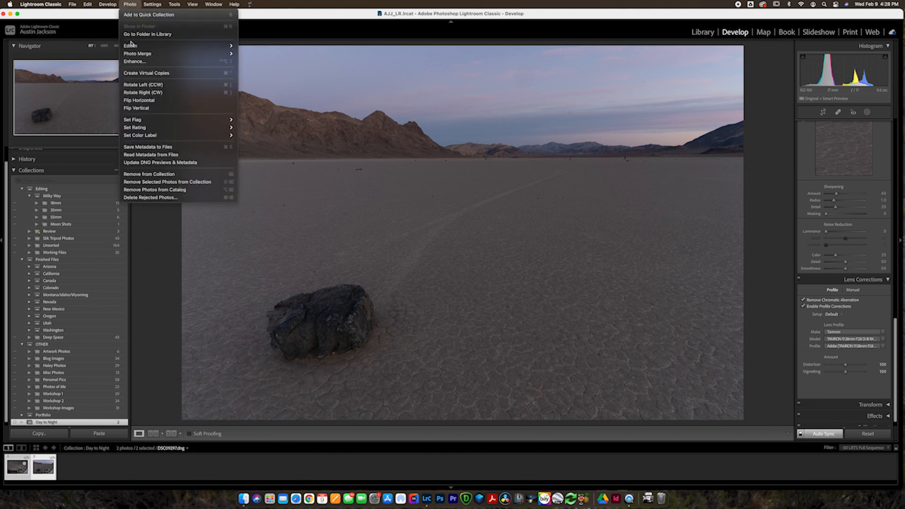
mouse_move(132, 45)
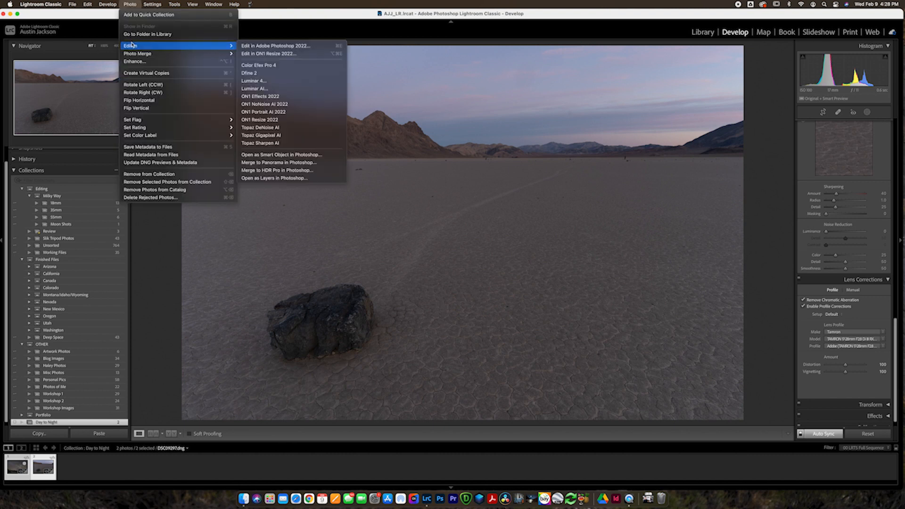
click(313, 178)
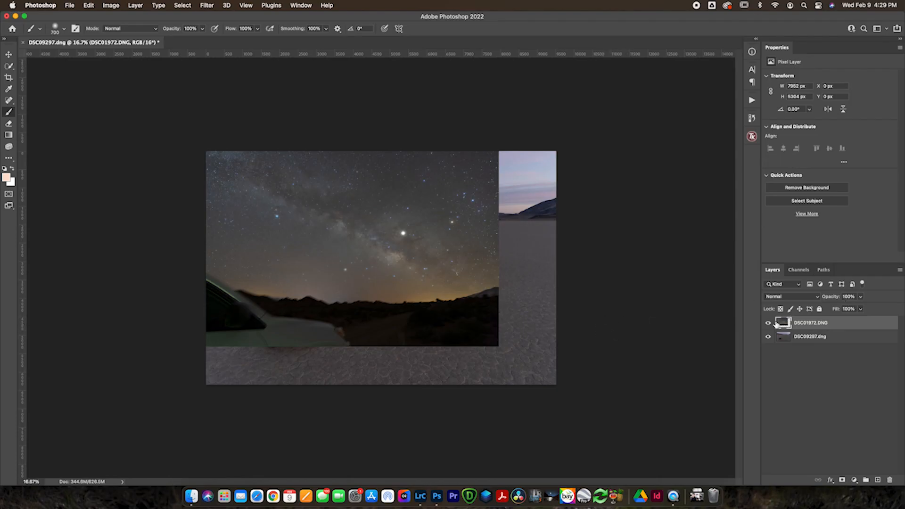
Step: Hide the DSC01972.DNG night-sky layer and move it below the DSC09297.dng desert layer
click(768, 323)
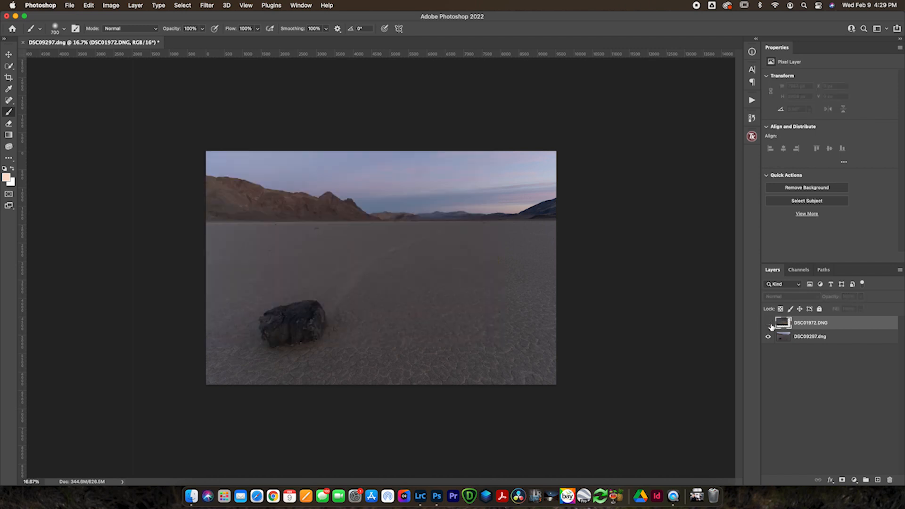
click(768, 323)
click(767, 323)
drag(784, 323, 796, 351)
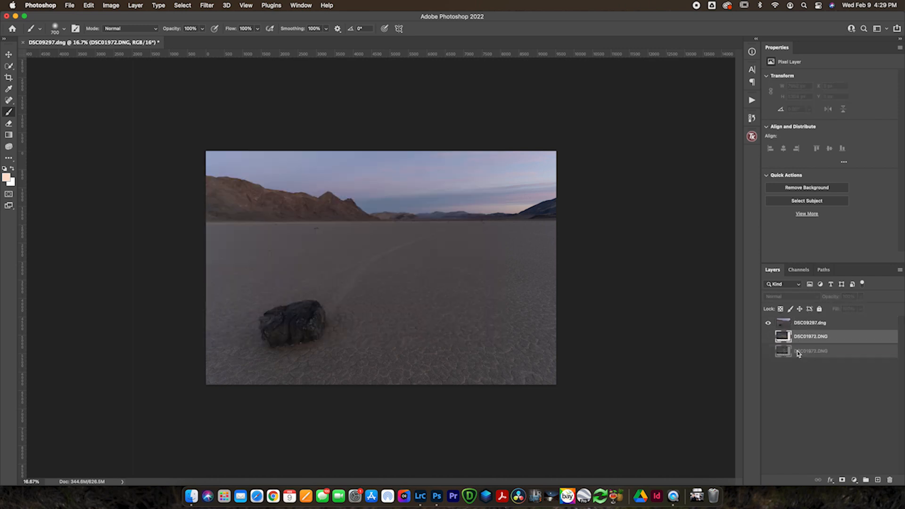
Step: Squash the DSC09297.dng desert layer from its top edge to about 88.8% height, keeping its full width
click(790, 325)
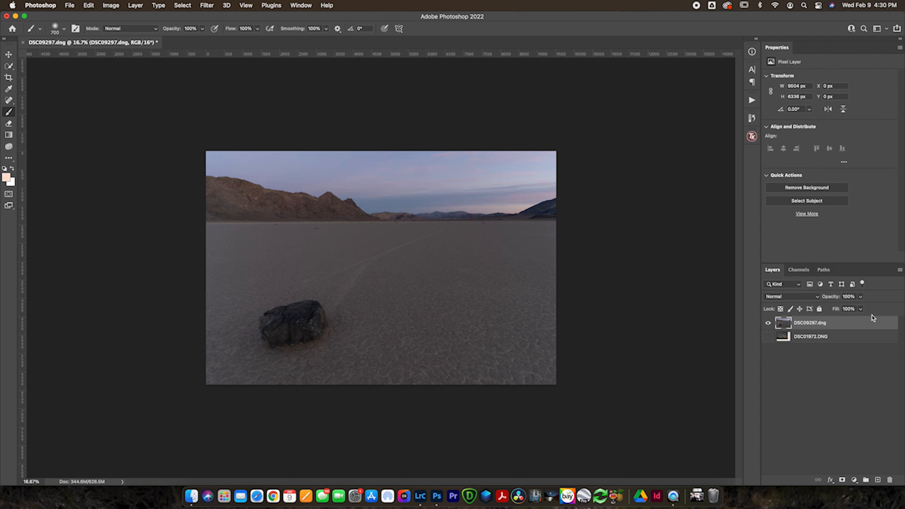
key(super+t)
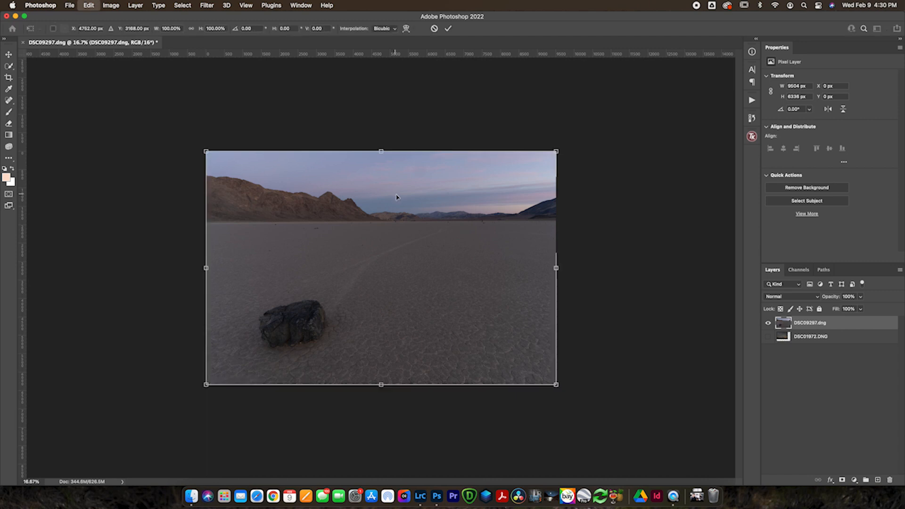
drag(381, 152, 379, 178)
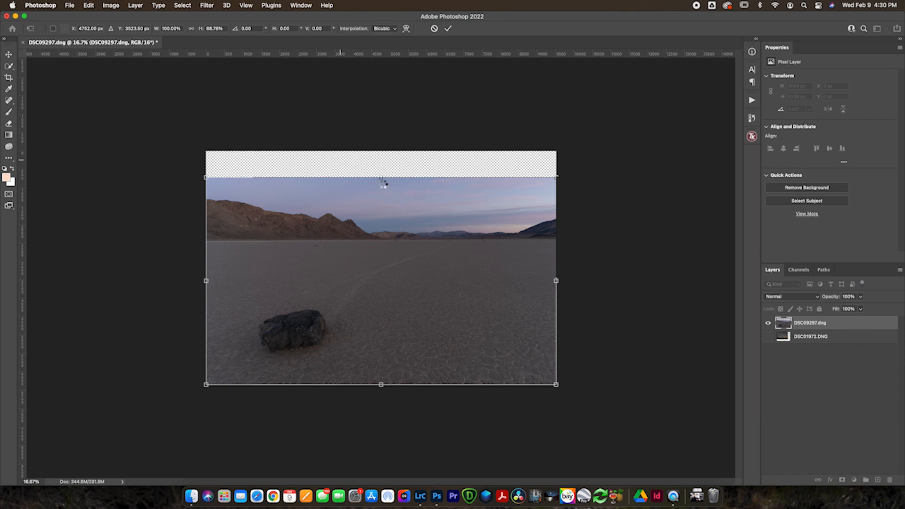
key(Return)
key(b)
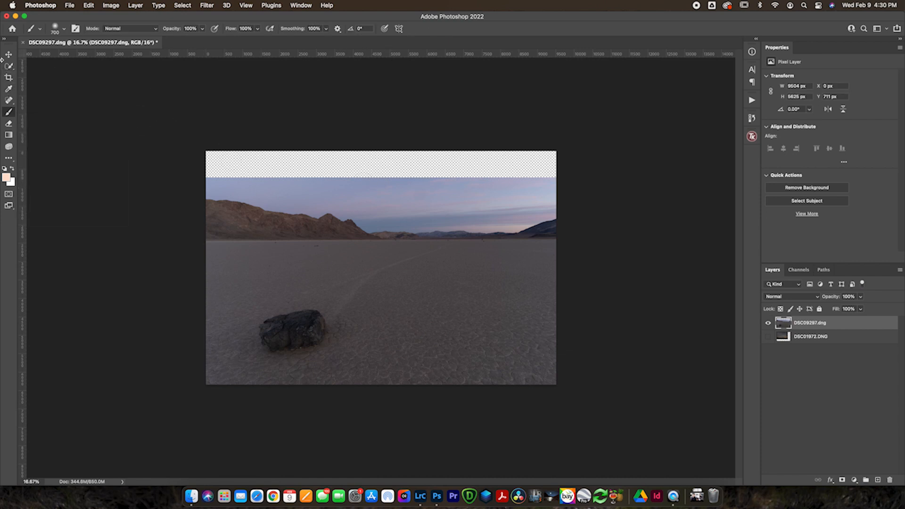
Step: Quick-select the twilight sky on the desert layer, add a layer mask from it and invert the mask to hide the sky
click(9, 67)
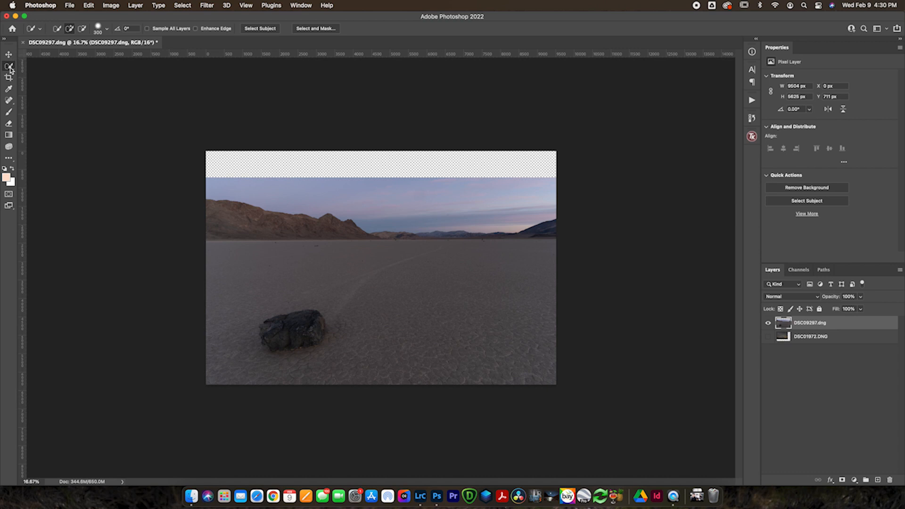
drag(213, 176, 433, 197)
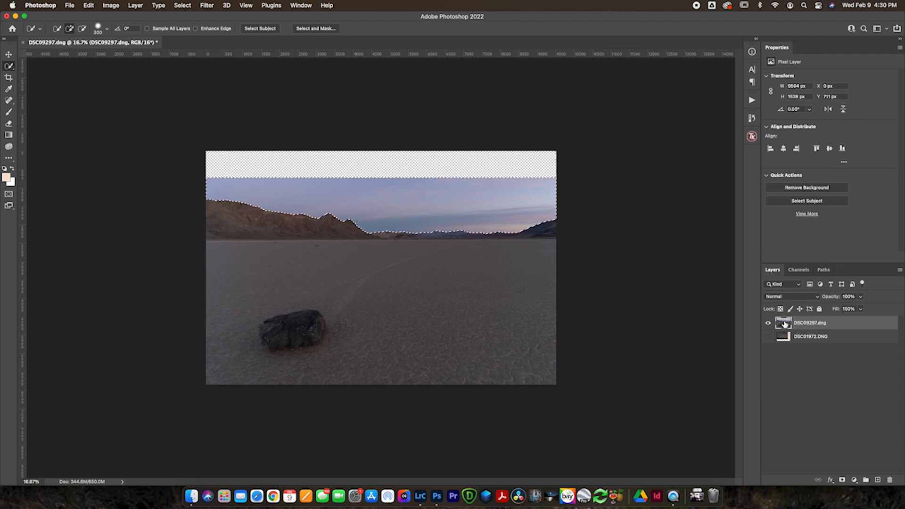
click(842, 480)
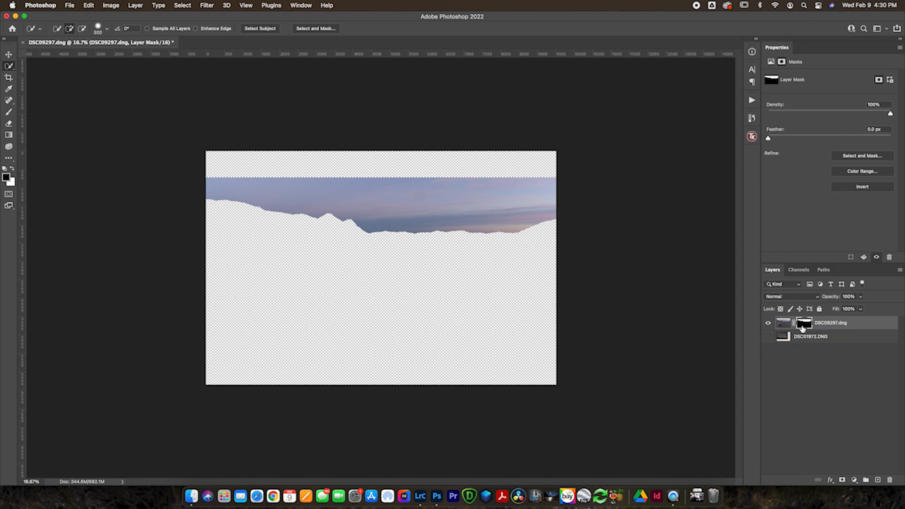
key(super+i)
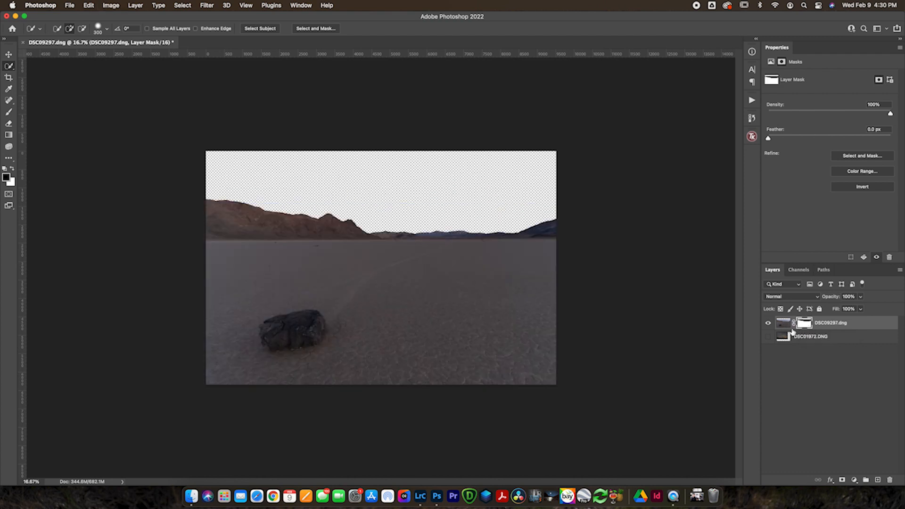
Step: Show the DSC01972.DNG night-sky layer and scale it proportionally to about 119.7% so it spans the canvas width
click(768, 336)
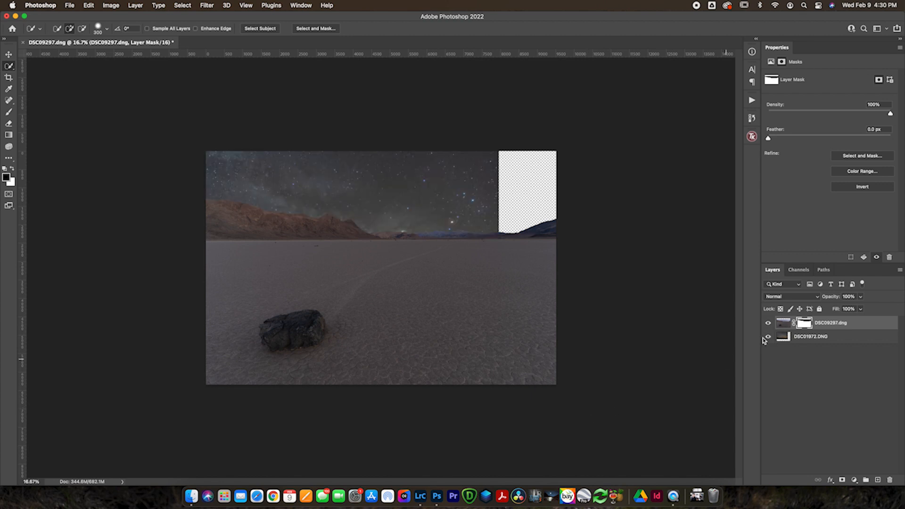
click(794, 340)
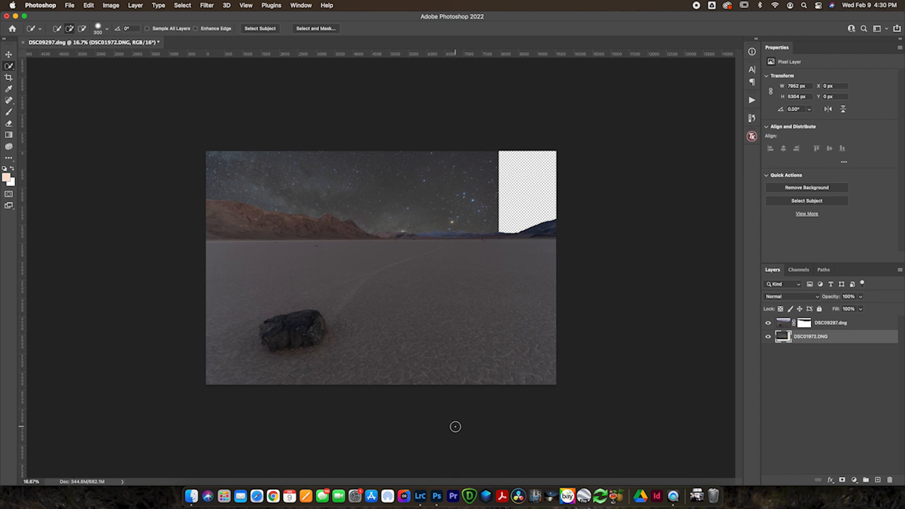
key(super+t)
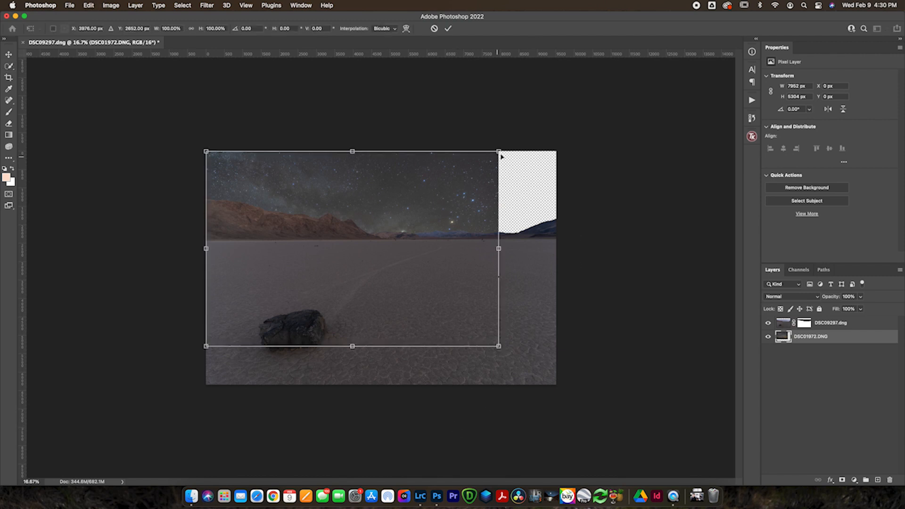
drag(499, 151, 563, 124)
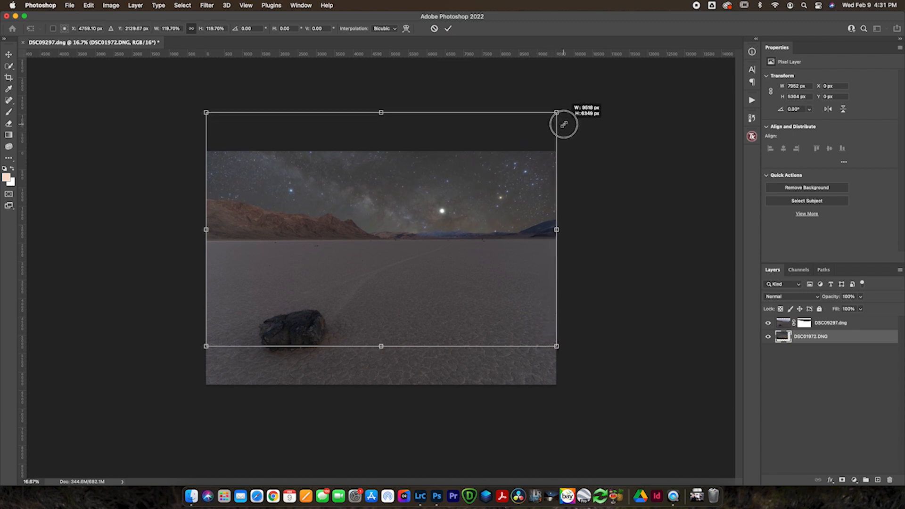
drag(564, 124, 426, 144)
key(super+z)
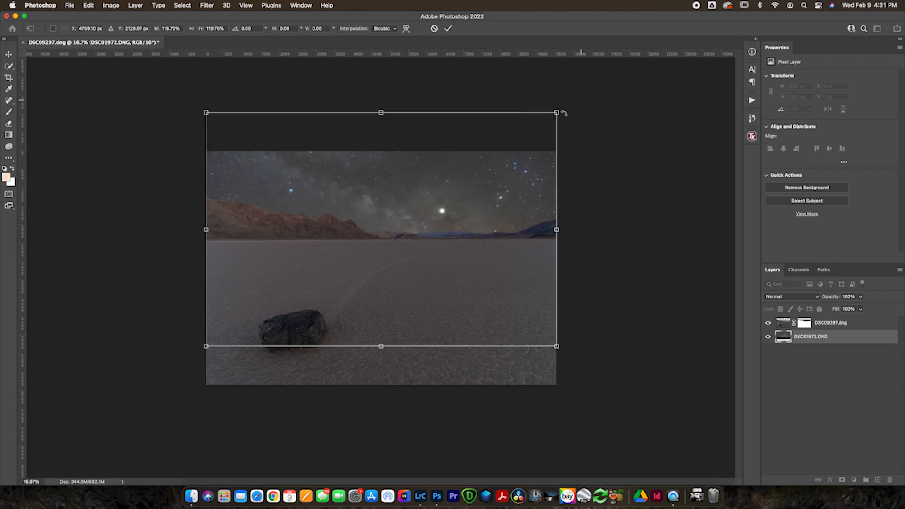
Step: Reposition the night-sky layer and rotate it to about -10.55° so the Milky Way sits above the mountains
drag(539, 180, 537, 162)
drag(561, 340, 592, 305)
drag(472, 250, 484, 260)
drag(600, 307, 545, 271)
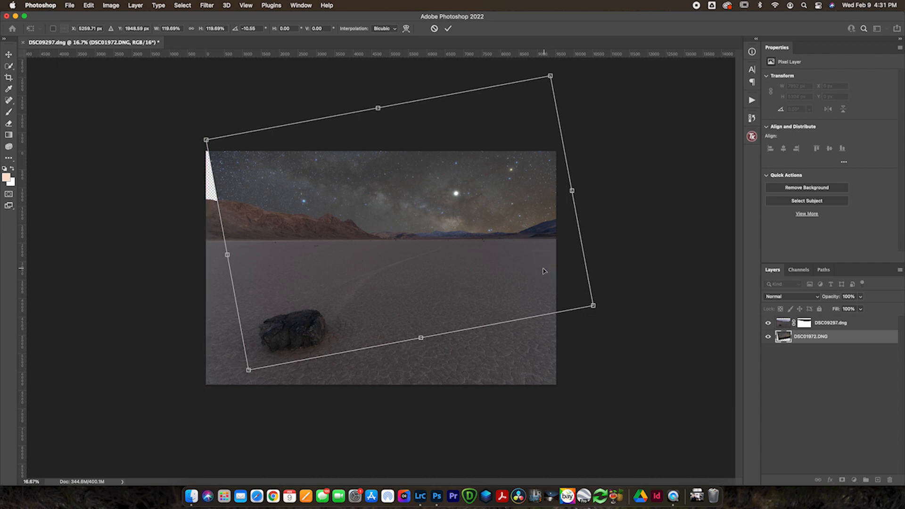
Step: Reshape the night-sky layer's left edge outward to cover the transparent gap above the mountains and apply the transform
right_click(286, 189)
click(301, 258)
drag(218, 196, 197, 193)
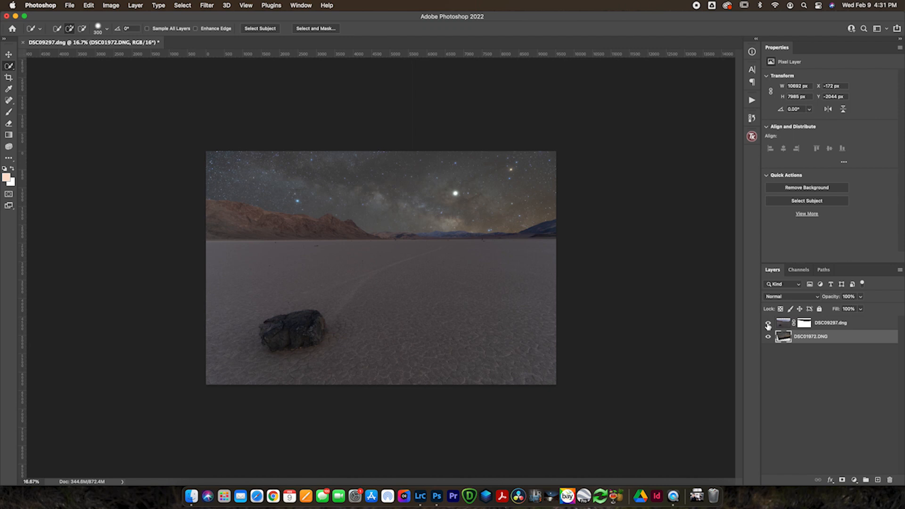
Step: Add an Exposure adjustment clipped to the DSC09297.dng desert layer, set exposure to -3.85 and compare before and after
click(788, 326)
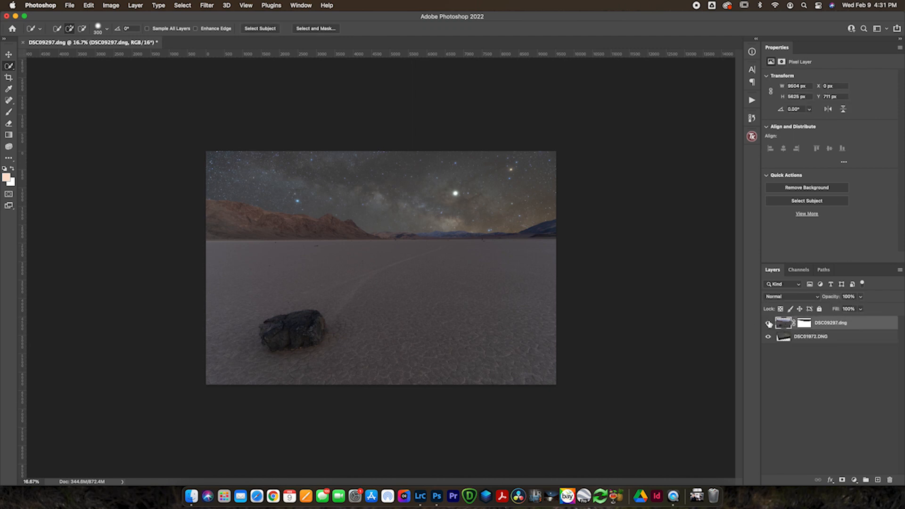
click(854, 480)
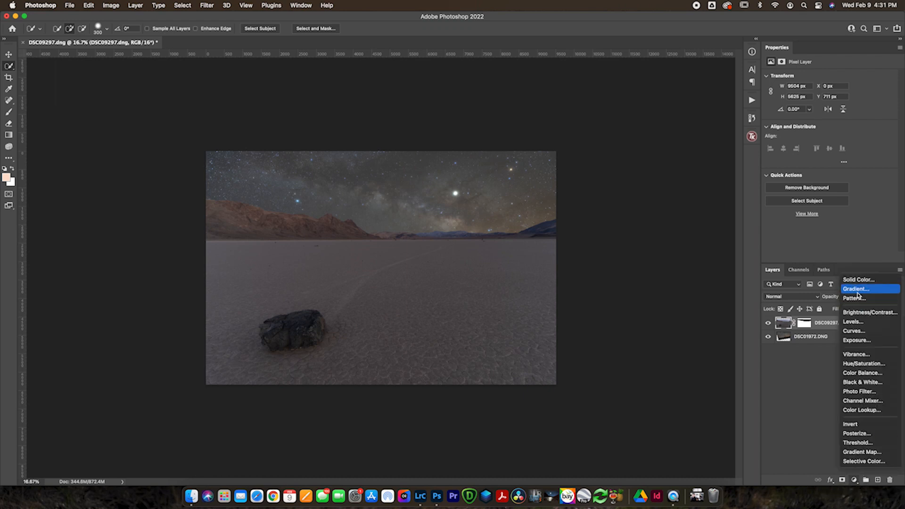
click(853, 340)
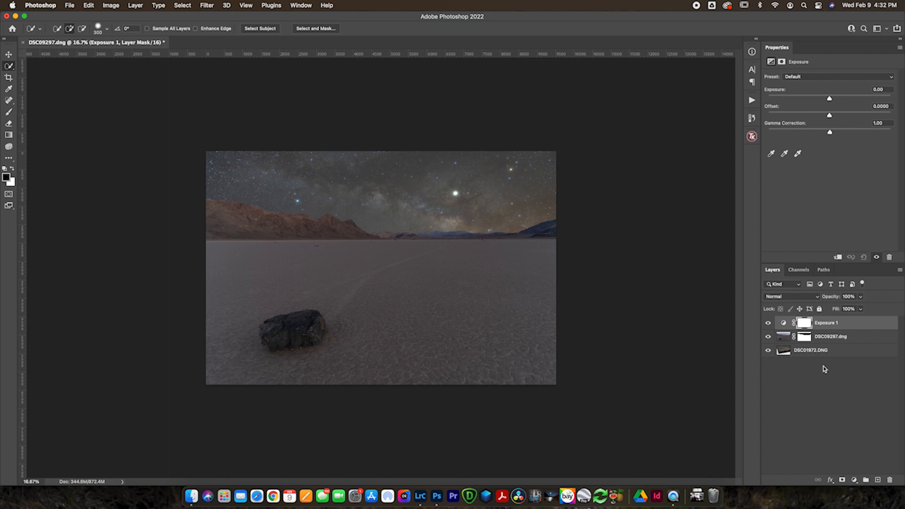
drag(809, 98, 795, 97)
key(super+z)
click(838, 257)
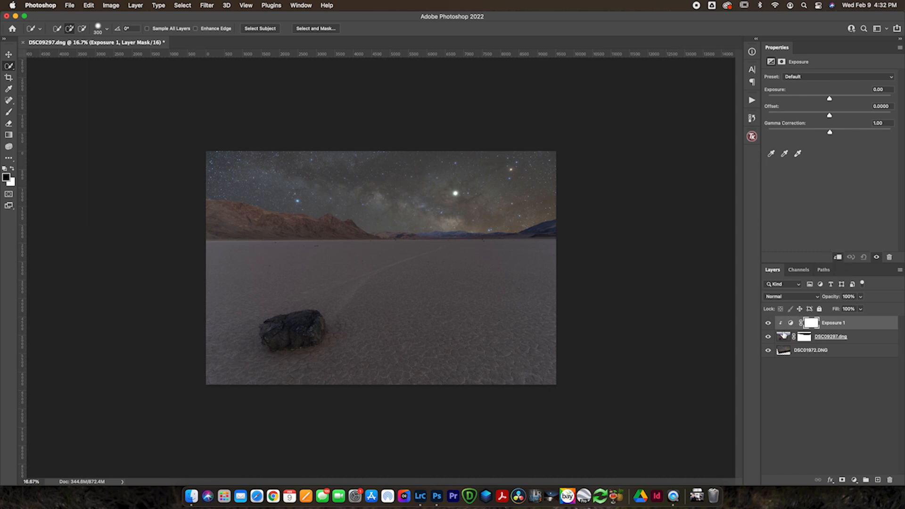
drag(831, 99, 797, 105)
click(768, 323)
click(768, 324)
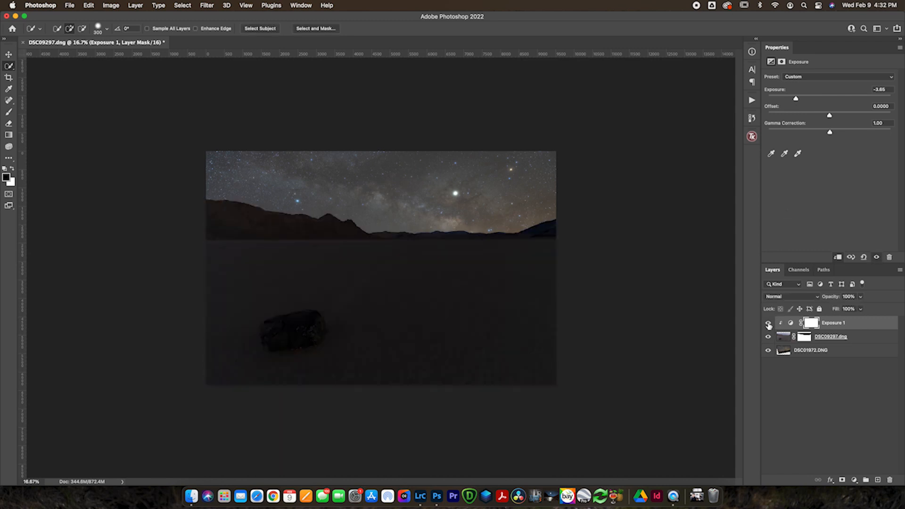
Step: Add a clipped Hue/Saturation adjustment above the Exposure adjustment and reduce the foreground's saturation to -47
click(854, 479)
click(861, 364)
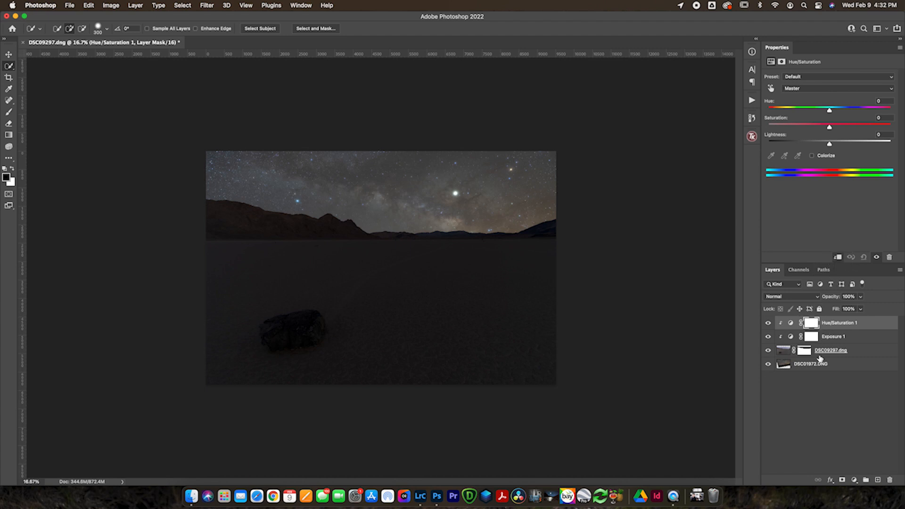
click(802, 126)
drag(805, 125, 802, 126)
drag(830, 110, 781, 129)
key(super+z)
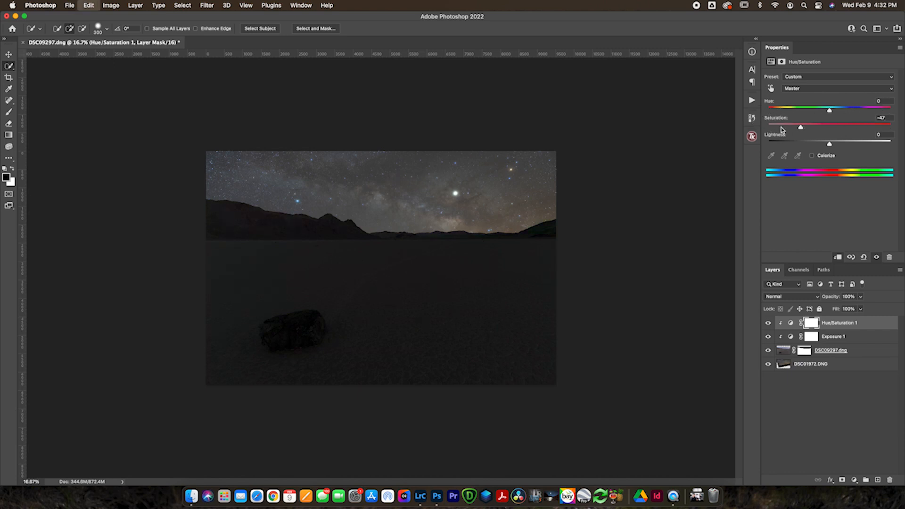
Step: Add a clipped Color Balance adjustment with midtones at -1 cyan/red and +2 yellow/blue
click(855, 480)
click(852, 373)
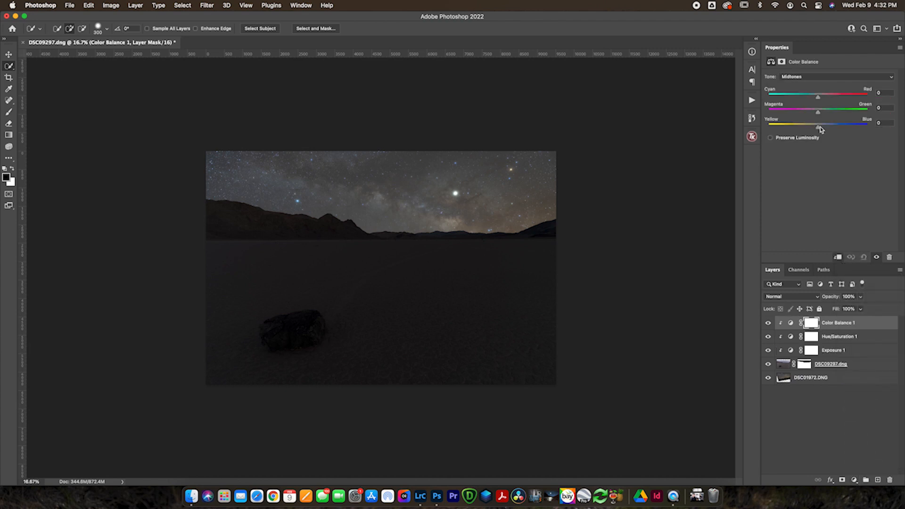
drag(818, 130, 822, 130)
drag(818, 99, 817, 100)
drag(818, 99, 819, 98)
drag(823, 130, 820, 132)
Step: Compare the foreground with and without the Color Balance adjustment and lower the adjustment's opacity to 38%
click(768, 323)
click(768, 324)
click(768, 323)
drag(831, 297, 802, 302)
click(769, 324)
click(769, 325)
drag(829, 298, 824, 301)
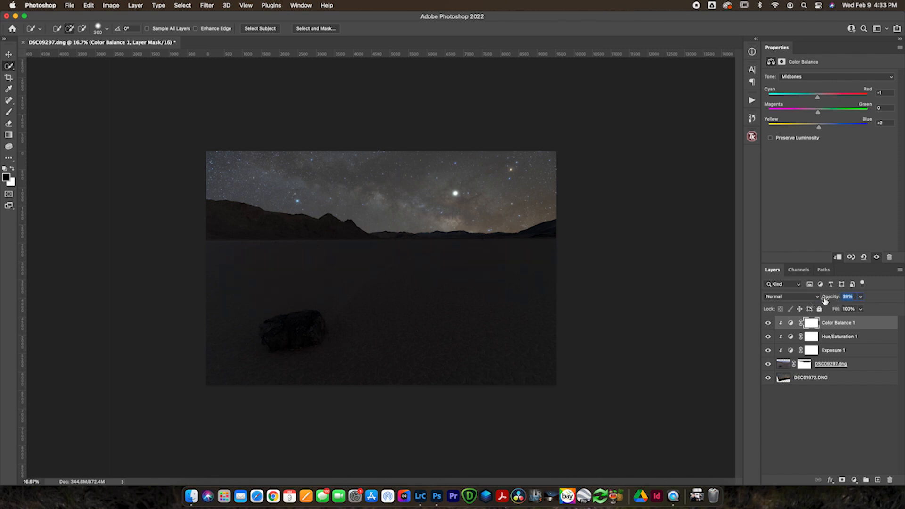
Step: Set the Color Balance shadows to +10 yellow/blue and compare the foreground with and without its adjustments
click(795, 76)
click(784, 69)
mouse_move(819, 130)
mouse_down()
mouse_move(833, 129)
mouse_move(824, 131)
mouse_up()
drag(768, 350, 769, 317)
drag(769, 351, 768, 308)
key(super+equal)
key(super+equal)
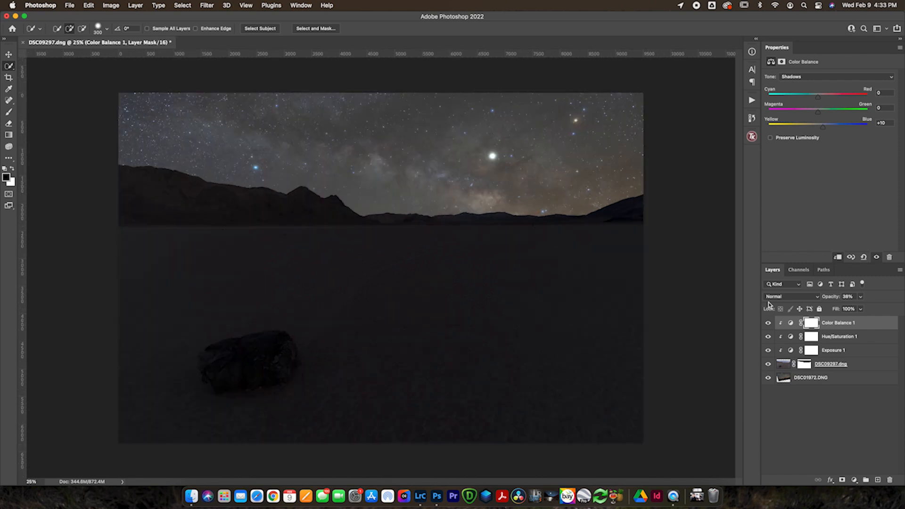
key(super+minus)
Step: Add a clipped Curves adjustment, move its black point slightly inward to deepen the foreground's blacks, and compare the result
click(854, 480)
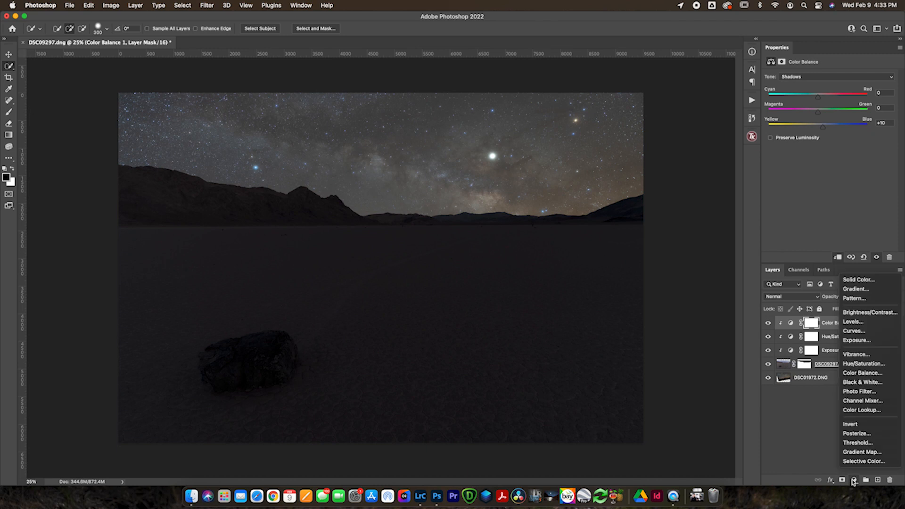
click(851, 331)
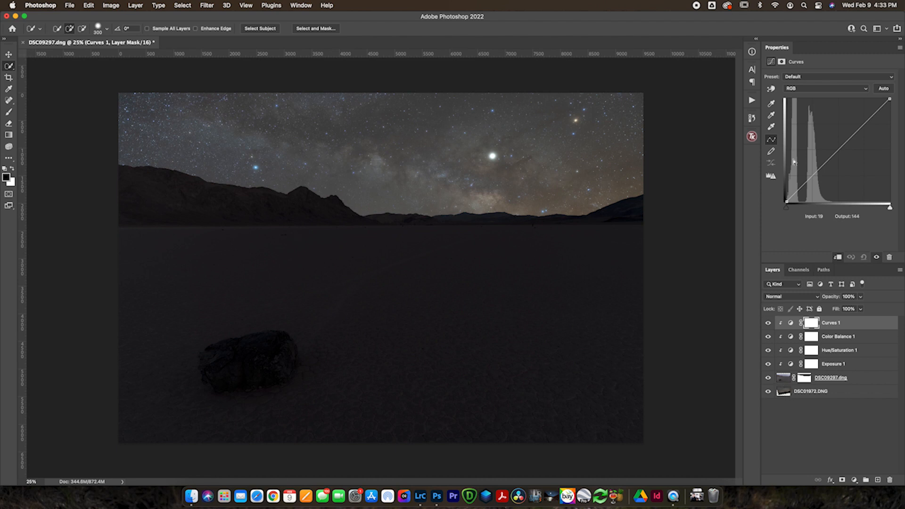
drag(787, 201, 789, 203)
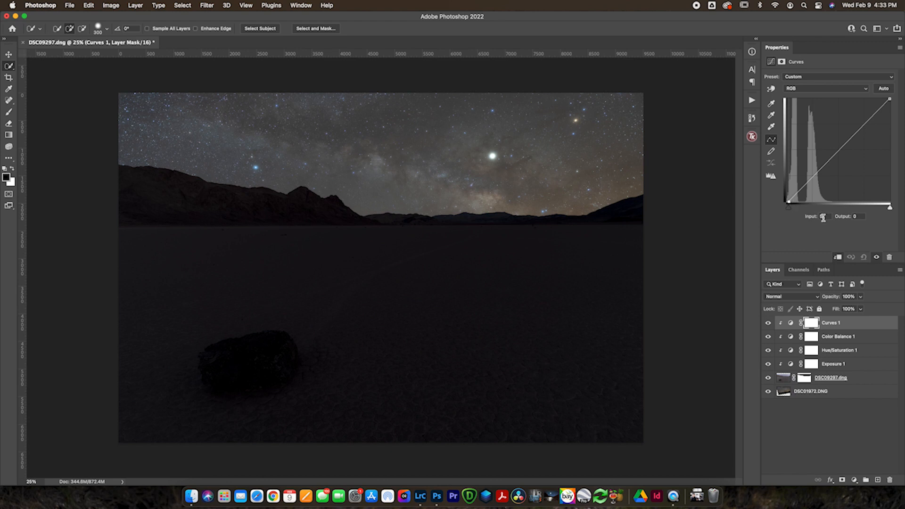
click(768, 322)
click(768, 323)
Step: Pull the curve's white point slightly inward, add a midtone point and a shadow point at input 21, output 17, and compare
mouse_move(889, 99)
mouse_down()
mouse_move(857, 98)
mouse_move(886, 97)
mouse_up()
drag(799, 194, 798, 193)
mouse_move(844, 141)
mouse_down()
mouse_move(843, 124)
mouse_move(849, 135)
mouse_move(833, 152)
mouse_up()
drag(798, 195, 795, 196)
click(767, 323)
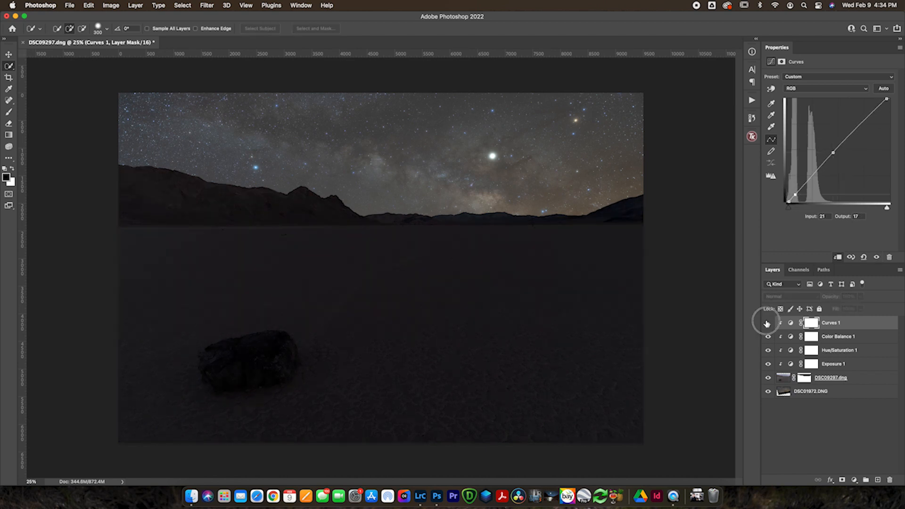
Step: Compare the foreground with and without the Curves adjustment
click(767, 323)
click(767, 323)
click(767, 324)
click(767, 324)
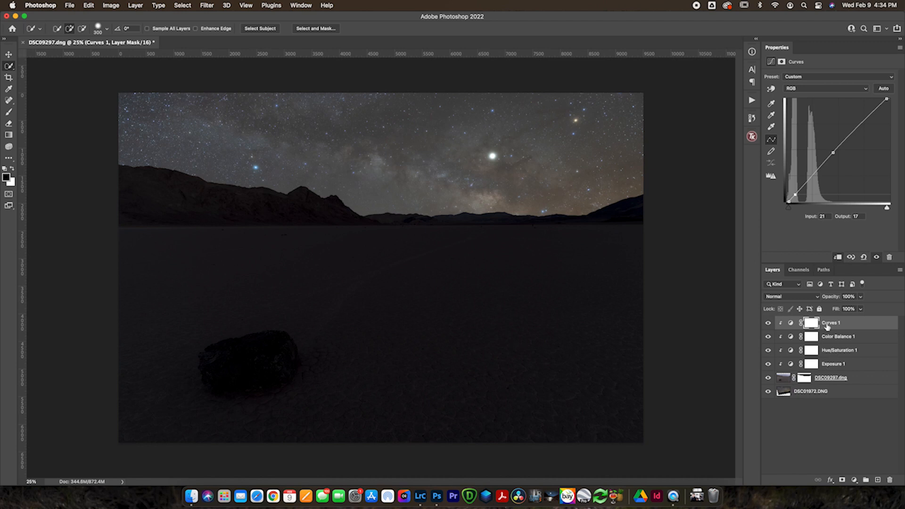
Step: Add a clipped Exposure adjustment above the foreground's Curves, set its exposure to -2.30 and invert its mask to black
click(853, 480)
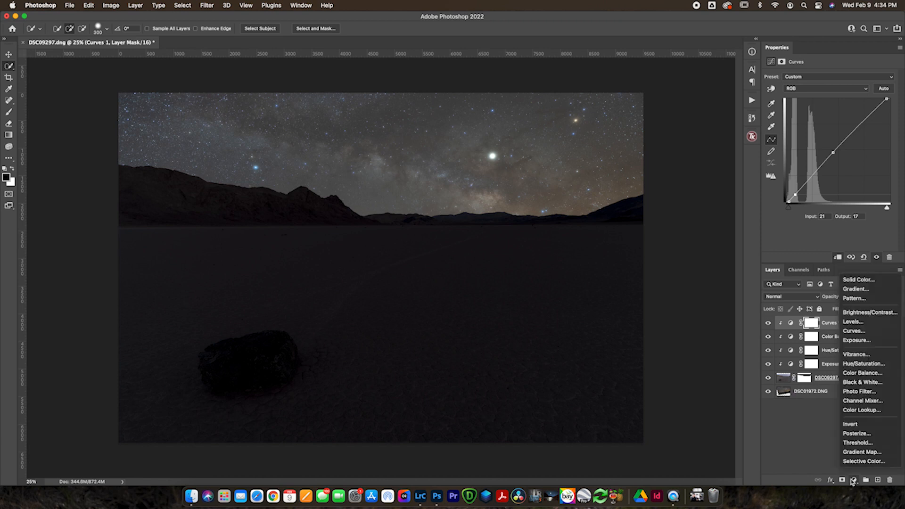
click(849, 340)
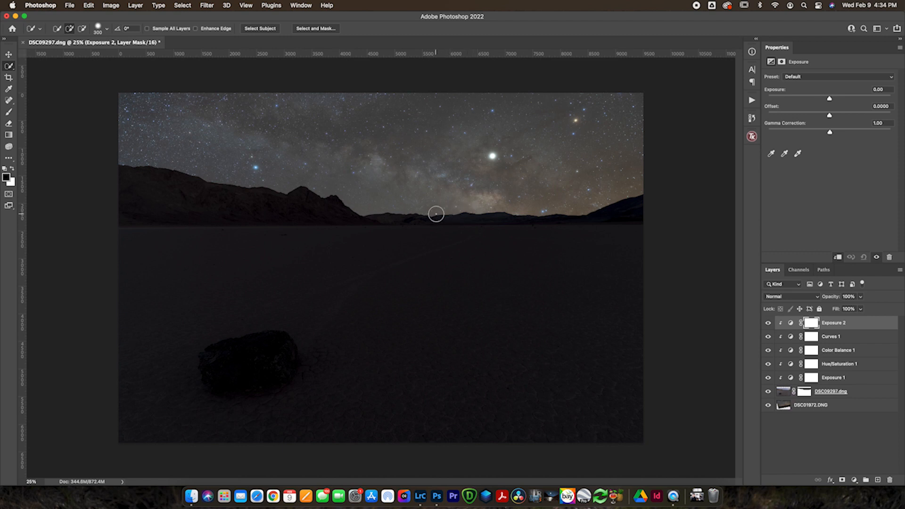
drag(831, 102, 808, 102)
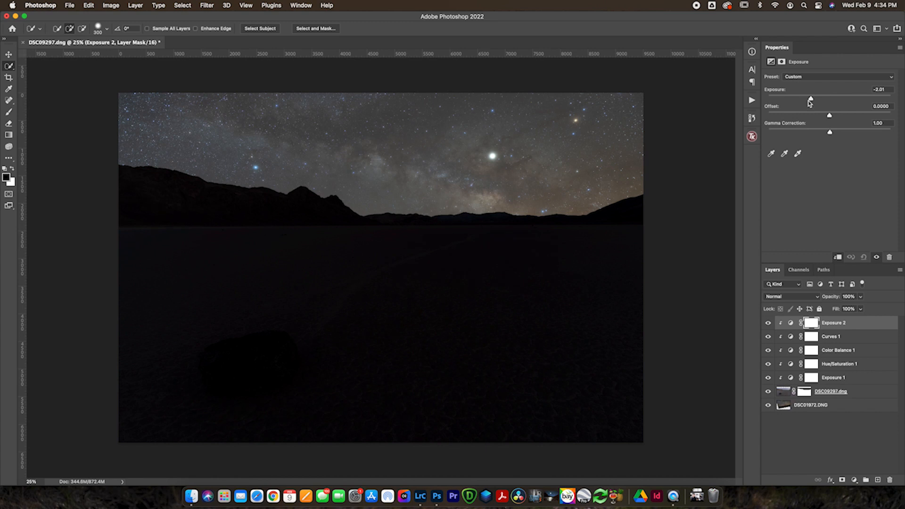
click(811, 324)
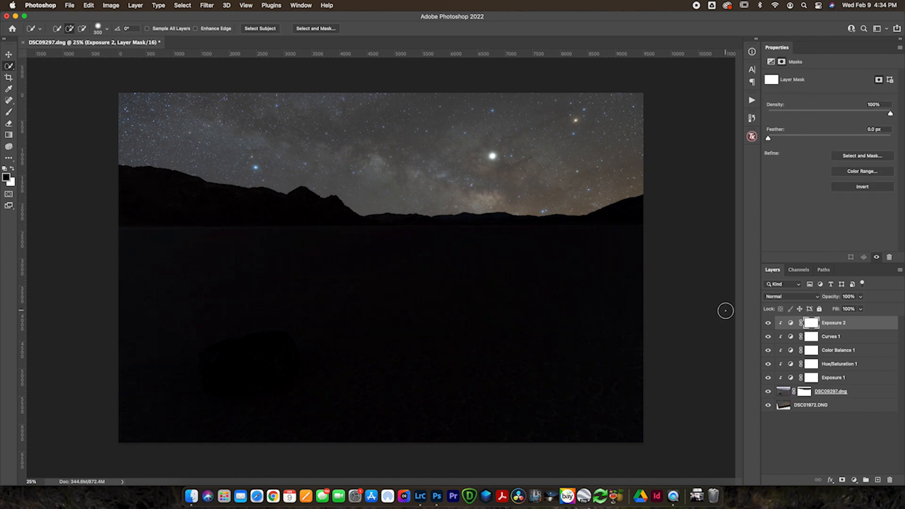
key(super+i)
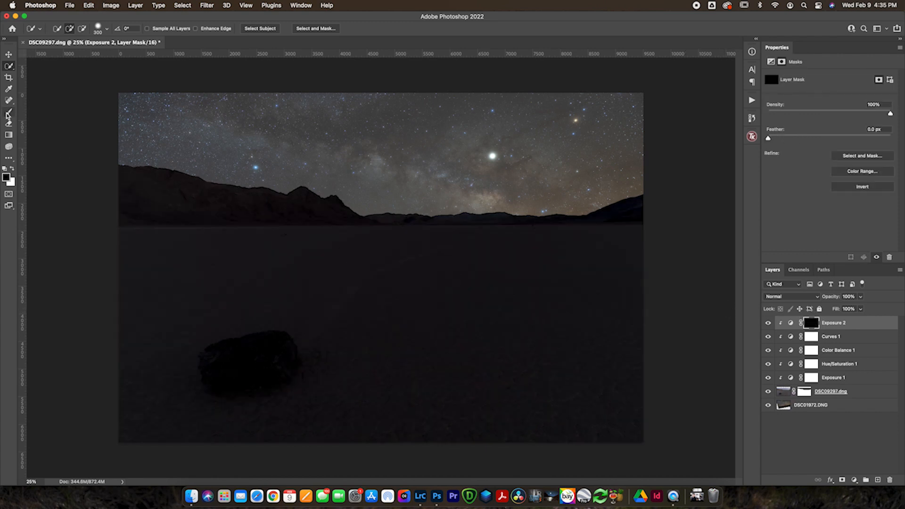
Step: Paint the new Exposure mask along the distant hills with a white 700 px Soft Round brush at 20% opacity
click(8, 113)
click(14, 167)
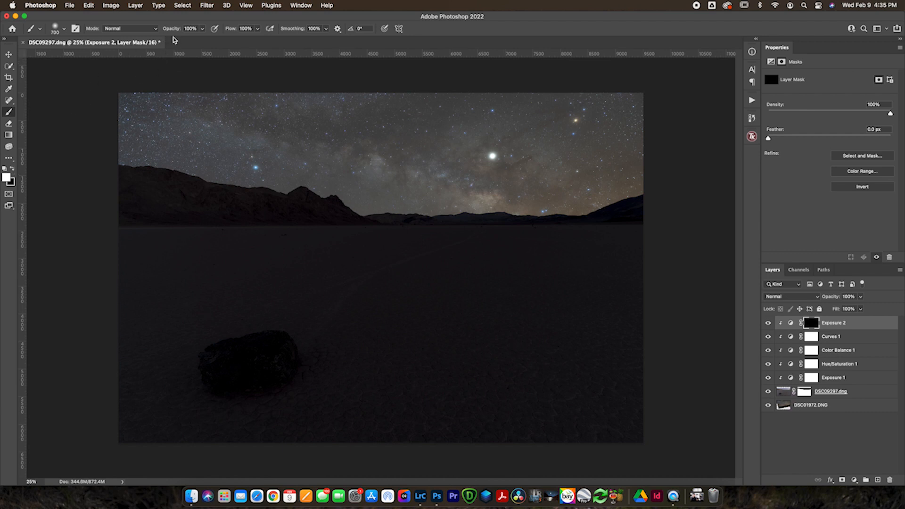
drag(174, 30, 137, 32)
click(64, 29)
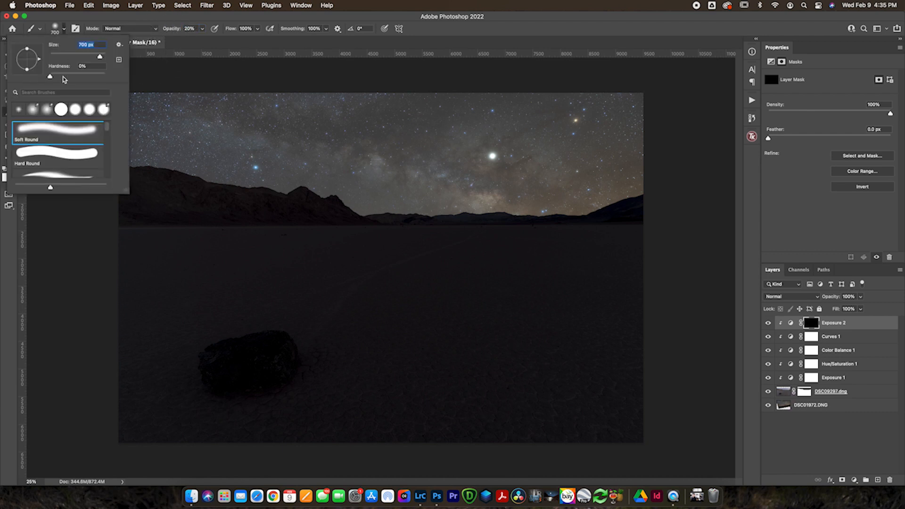
key(Return)
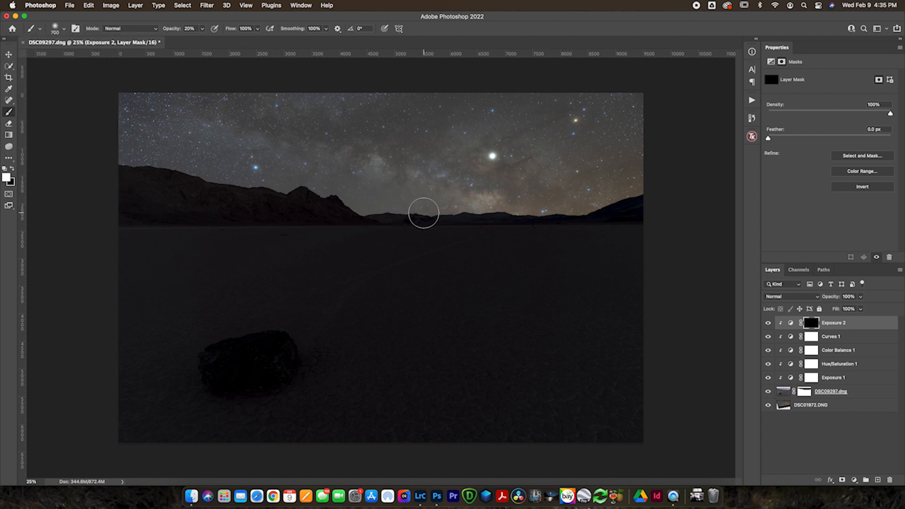
mouse_move(434, 209)
mouse_down()
mouse_move(588, 214)
mouse_move(364, 211)
mouse_move(535, 205)
mouse_move(370, 209)
mouse_move(569, 213)
mouse_move(360, 211)
mouse_move(642, 209)
mouse_move(578, 217)
mouse_move(366, 208)
mouse_up()
Step: Enlarge the brush to 1800 px and paint white on the Exposure mask across the mountains and horizon
key(bracketright)
key(bracketright)
key(bracketright)
key(bracketright)
key(bracketright)
key(bracketright)
key(bracketright)
key(bracketright)
key(bracketright)
key(bracketright)
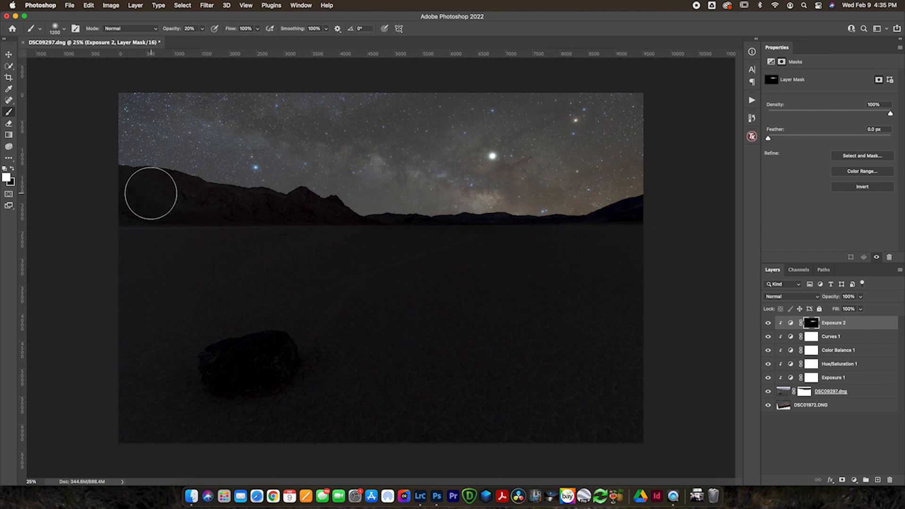
key(bracketright)
mouse_move(123, 191)
mouse_down()
mouse_move(373, 193)
mouse_move(280, 201)
mouse_move(1, 193)
mouse_up()
mouse_move(102, 209)
mouse_down()
mouse_move(125, 198)
mouse_move(581, 183)
mouse_up()
Step: Examine the mountains up close with and without the masked Exposure adjustment
key(super+equal)
key(super+equal)
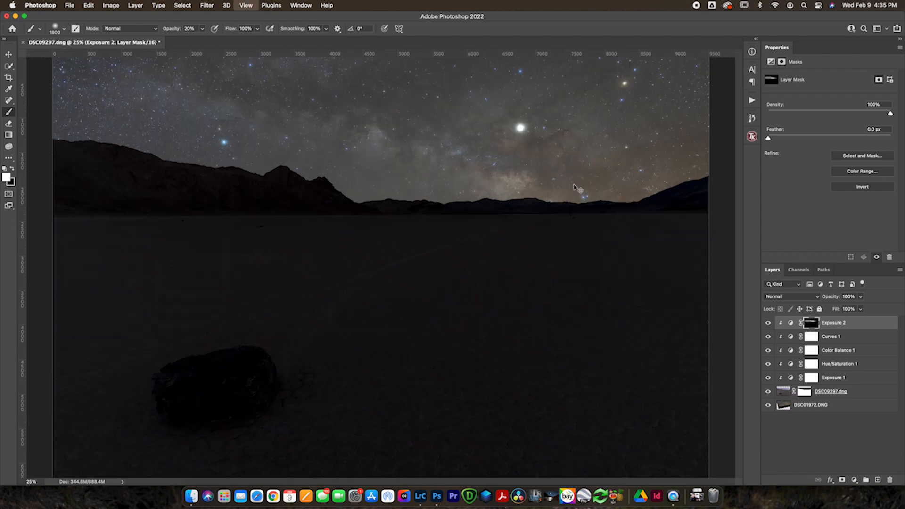
click(768, 324)
click(768, 324)
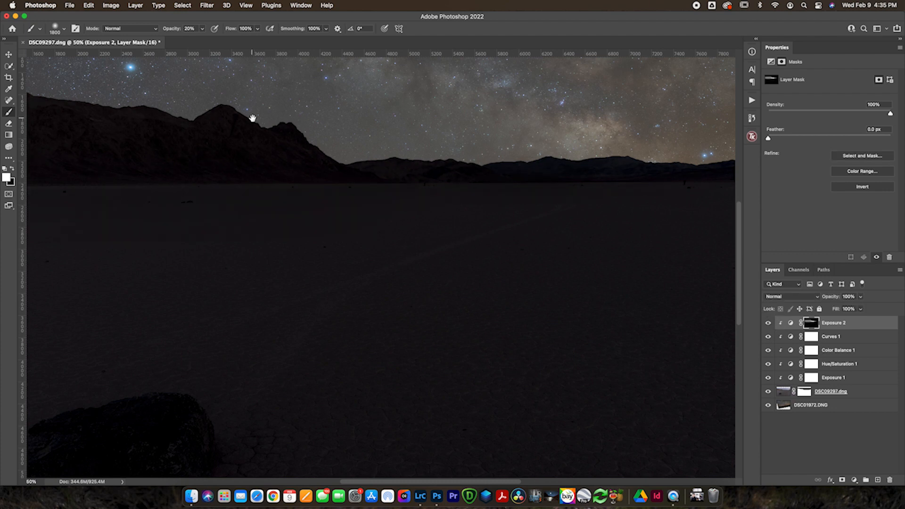
drag(253, 119, 496, 225)
key(super+equal)
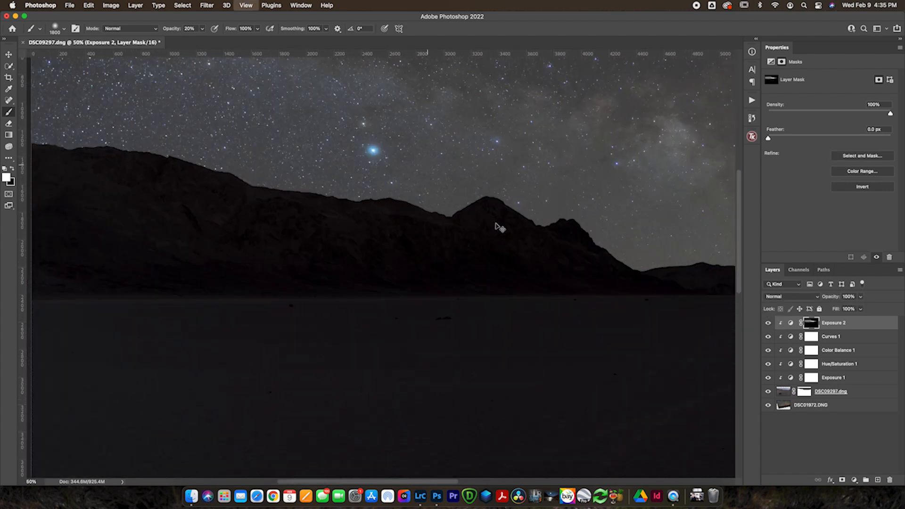
key(super+equal)
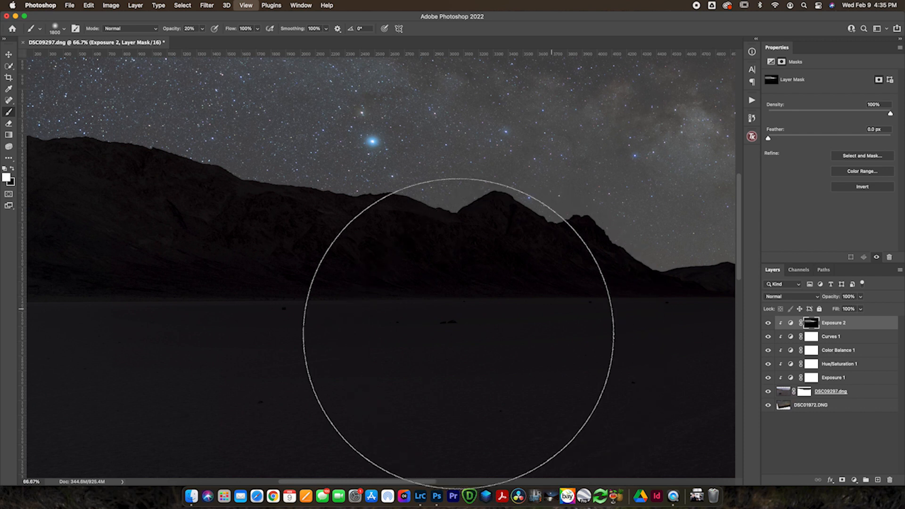
key(super+equal)
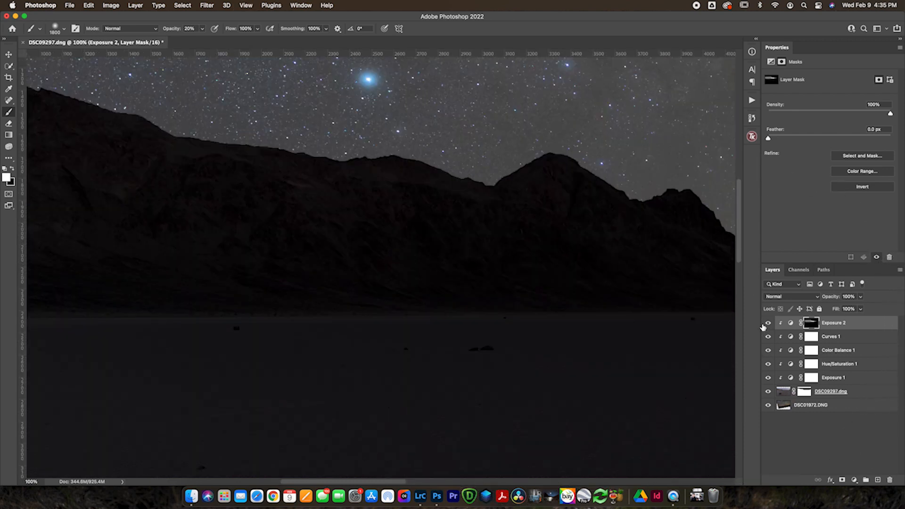
click(768, 324)
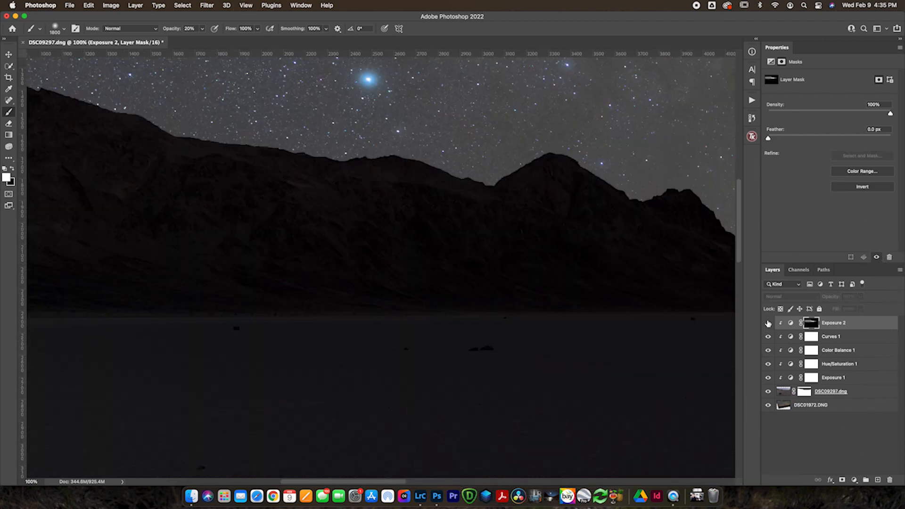
click(768, 323)
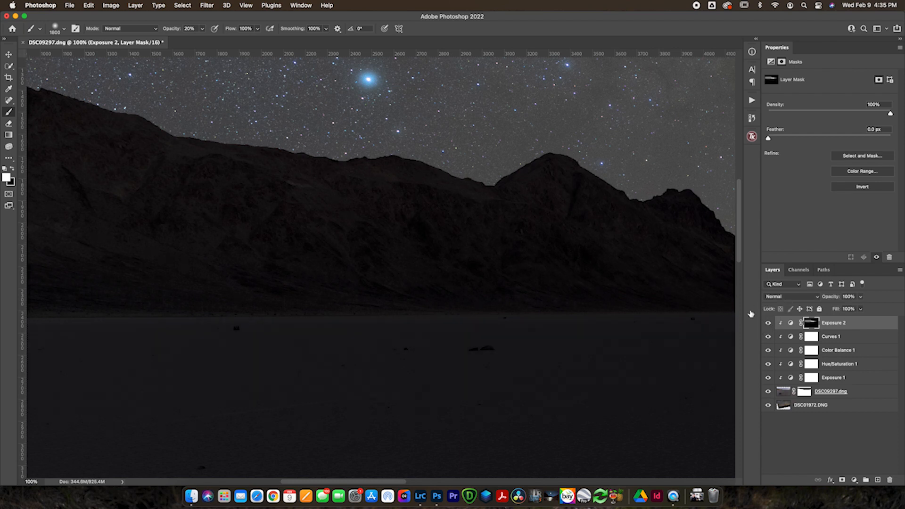
Step: Strongly feather the top Exposure adjustment's mask to soften the painted darkening
key(super+0)
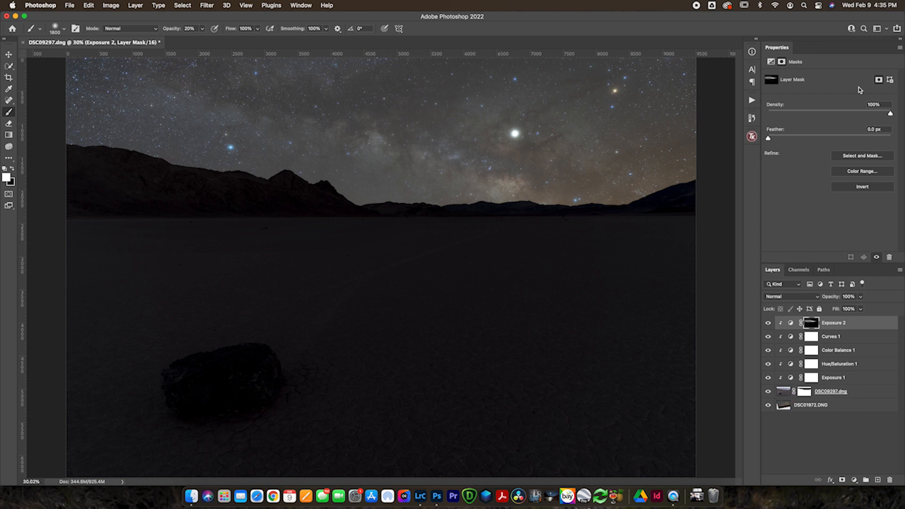
drag(768, 137, 880, 139)
Step: Add a clipped Curves adjustment to the sky layer DSC01972.DNG with a shadow point at input 26, output 17 and raised highlights
click(784, 405)
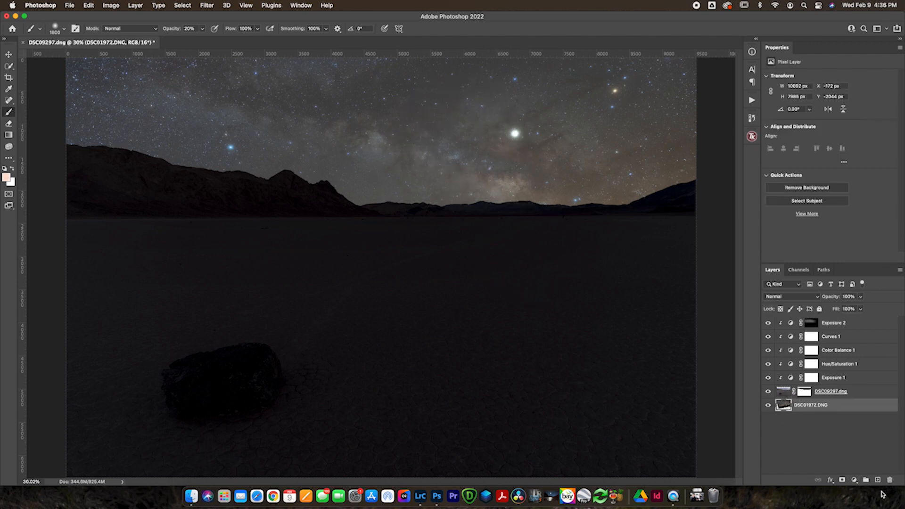
click(855, 480)
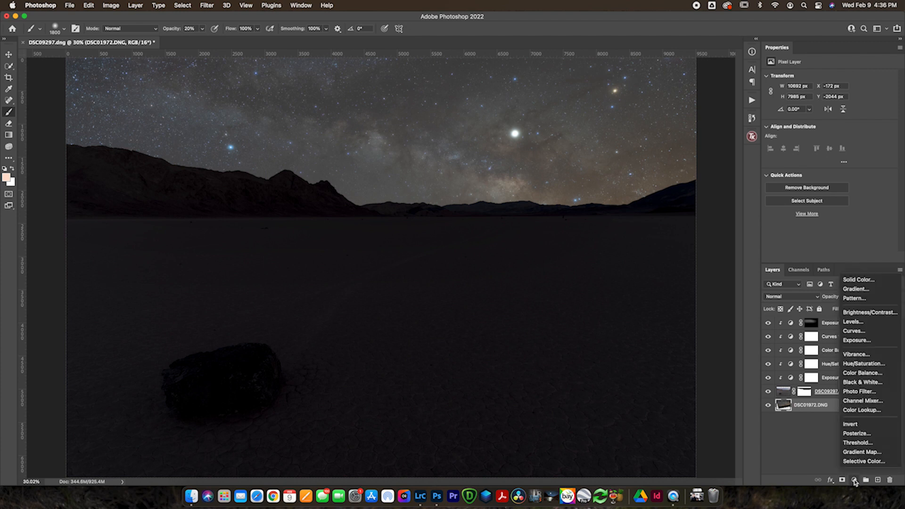
click(851, 331)
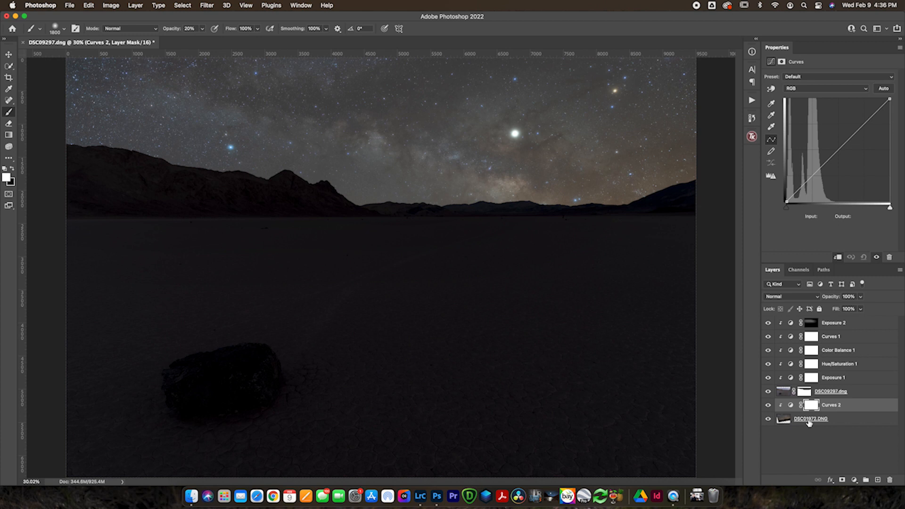
click(797, 193)
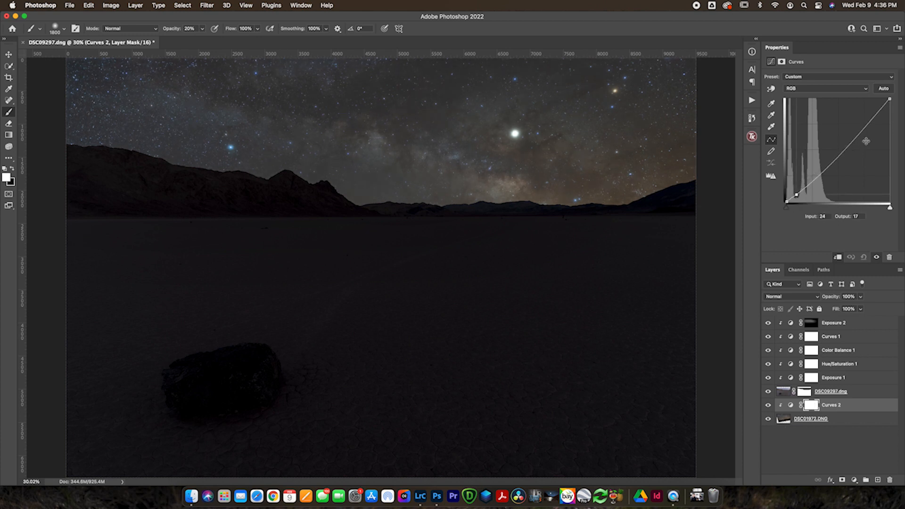
drag(859, 132, 851, 124)
drag(797, 194, 798, 195)
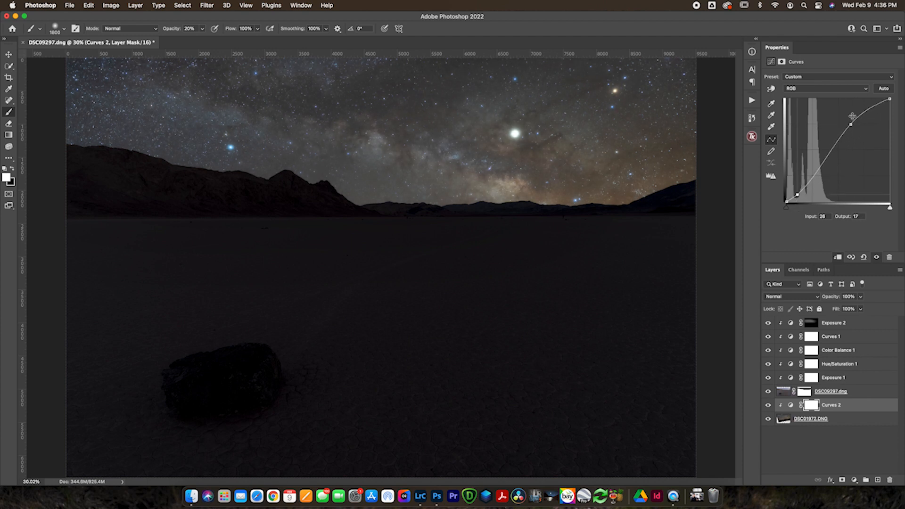
Step: Add a clipped Color Balance adjustment to the sky, set midtones yellow/blue to +6 and compare the result
click(854, 481)
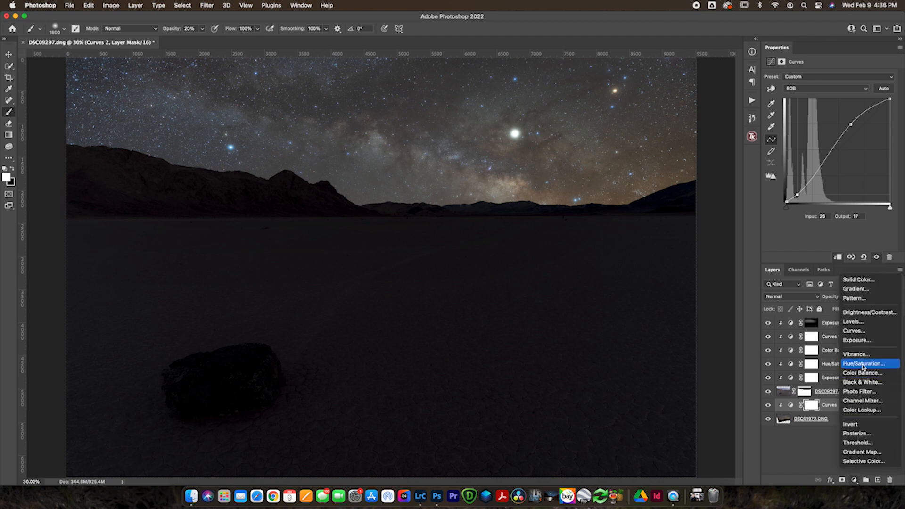
click(858, 374)
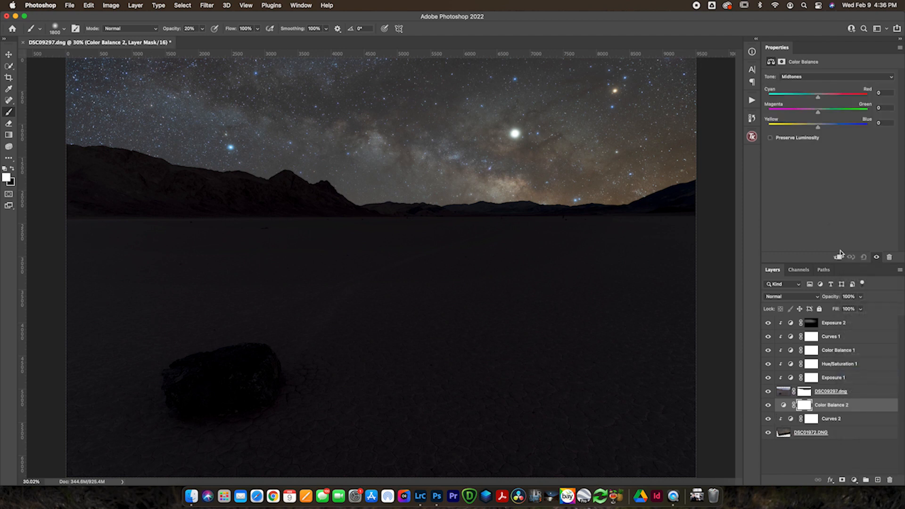
mouse_move(823, 128)
mouse_down()
mouse_move(838, 129)
mouse_move(821, 131)
mouse_up()
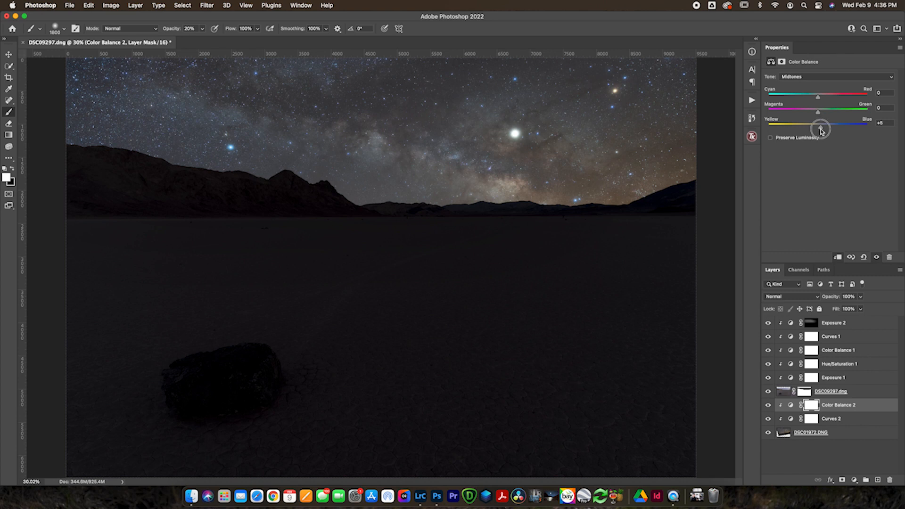
click(769, 404)
click(768, 405)
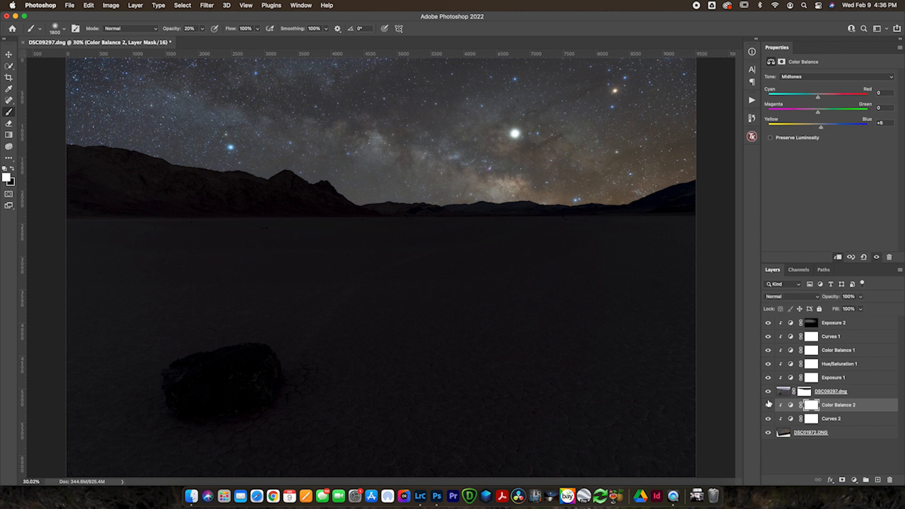
Step: Add a clipped Hue/Saturation adjustment to the sky and raise its Master saturation moderately
click(854, 480)
click(863, 363)
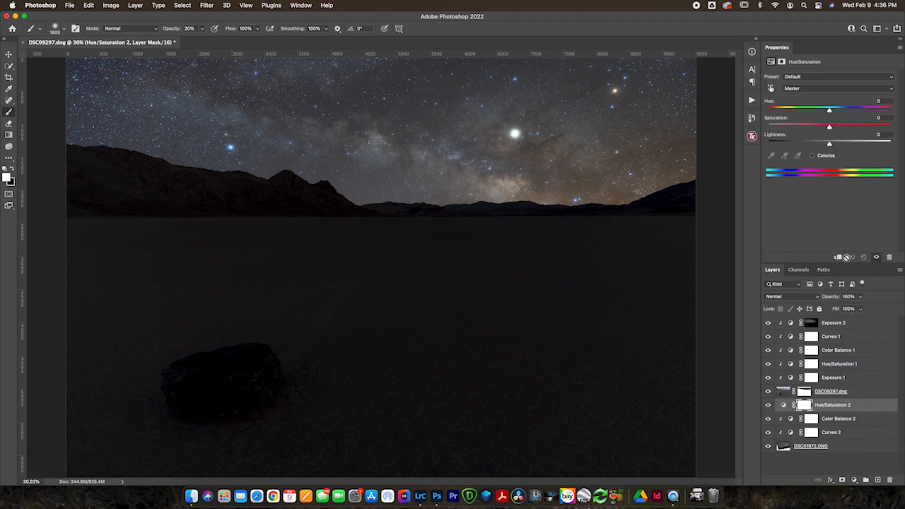
click(844, 125)
drag(845, 127, 854, 127)
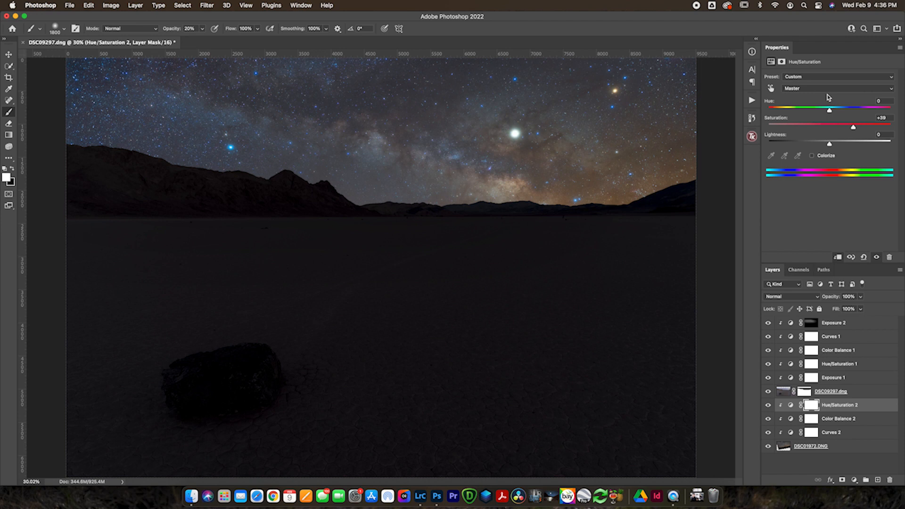
click(847, 127)
Step: Set the Blues saturation to -15 in the sky's Hue/Saturation adjustment
click(827, 95)
click(825, 131)
click(821, 127)
Step: Sample the warm Milky Way glow near the horizon for the Yellows range, set its saturation to +36 and review the whole image
click(831, 89)
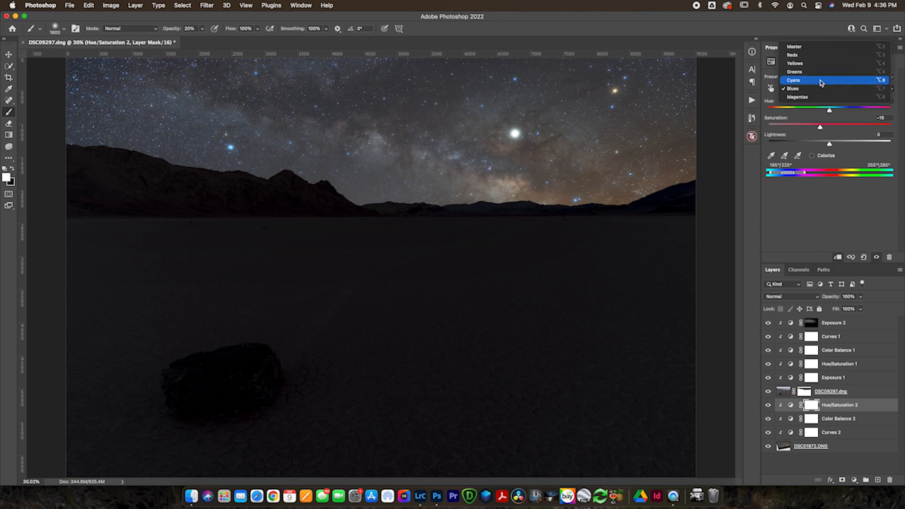
click(818, 64)
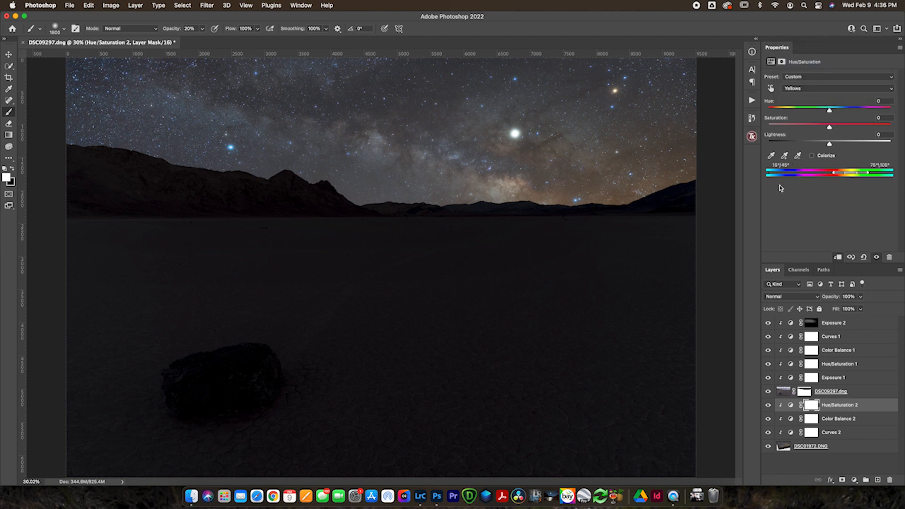
click(772, 156)
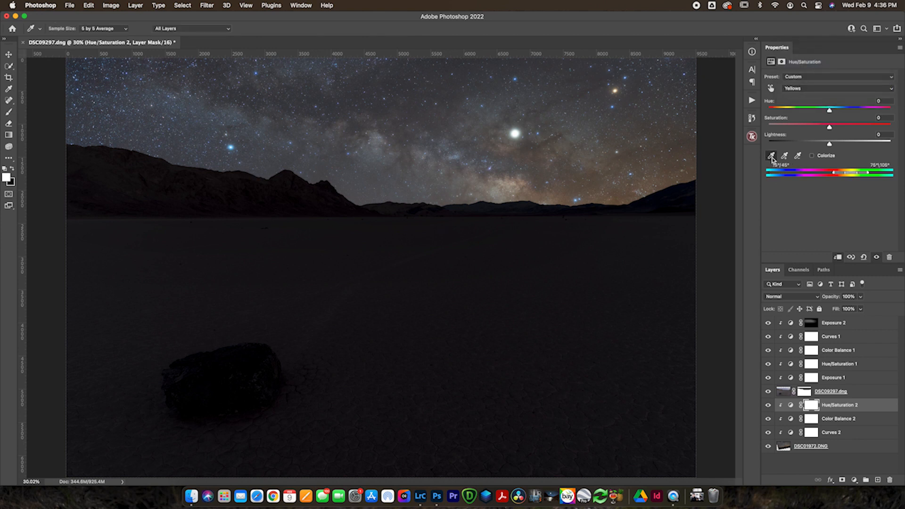
click(525, 182)
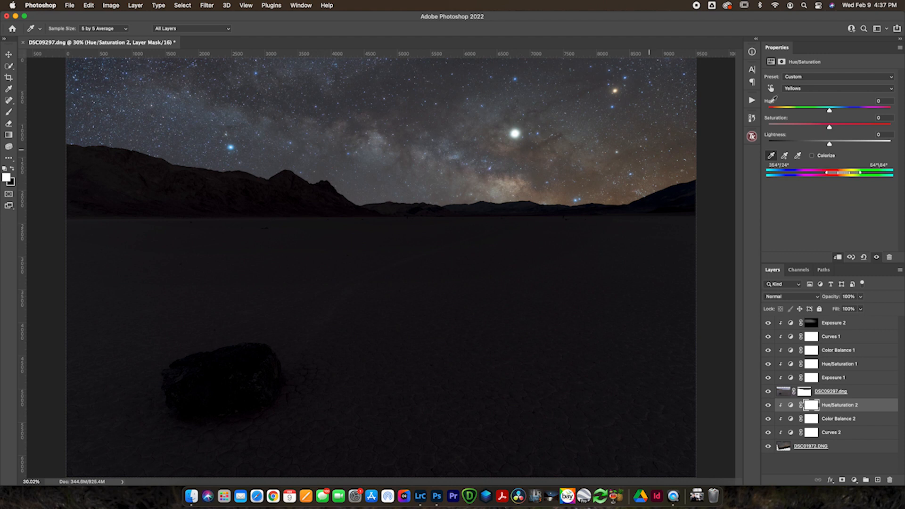
click(847, 124)
drag(848, 128, 860, 130)
key(super+minus)
key(super+minus)
key(super+minus)
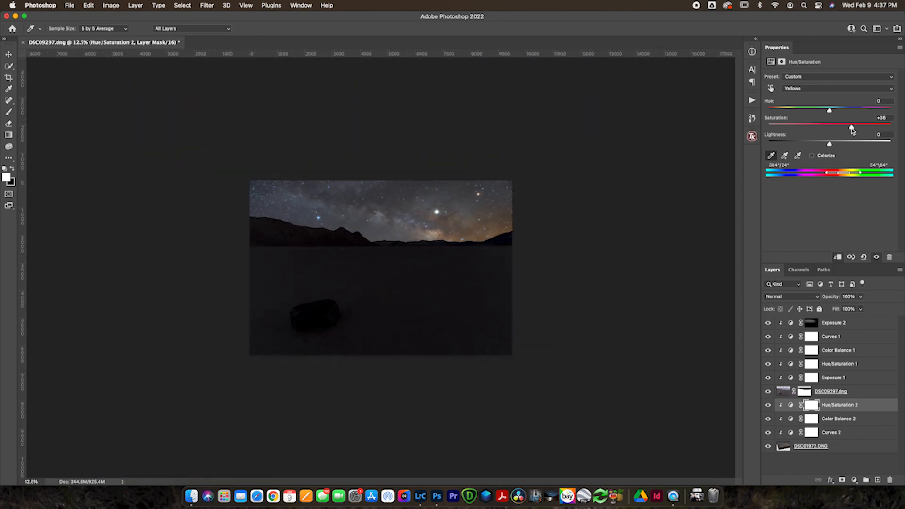
Step: Stamp all visible layers into a new top layer, rename it Background and hide every layer beneath it
click(810, 323)
key(b)
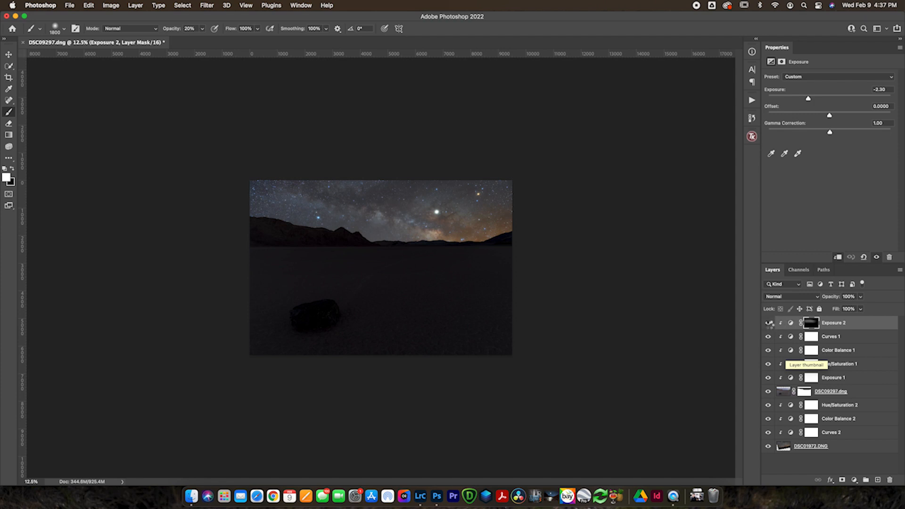
key(super+alt+shift+e)
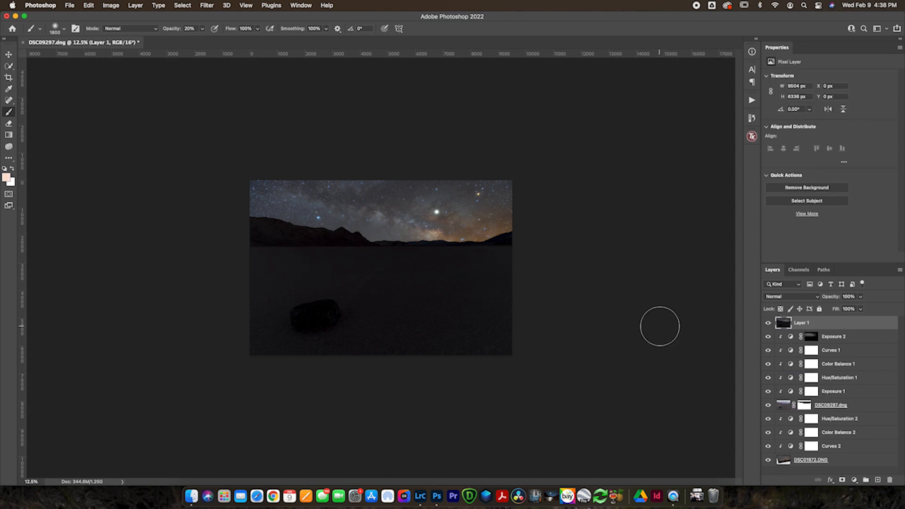
double_click(795, 324)
text(Background)
key(Return)
drag(768, 337, 767, 461)
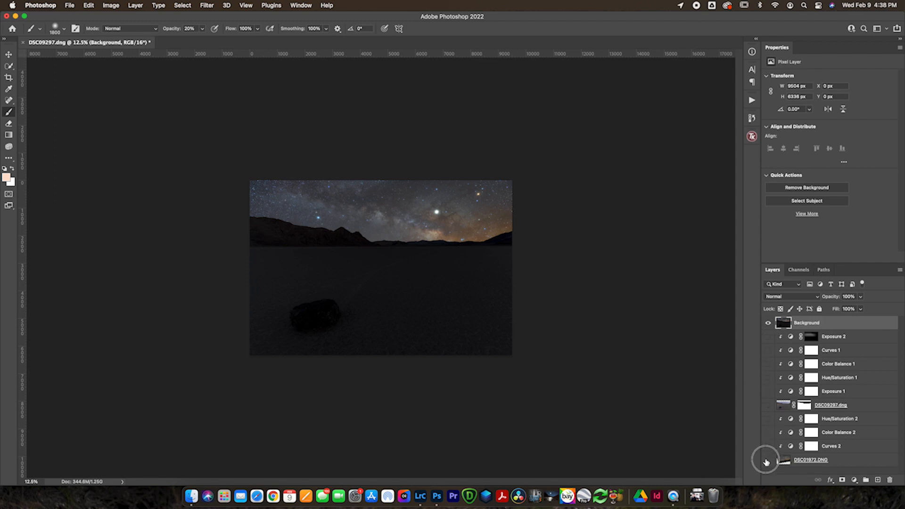
Step: Open the Camera Raw filter on the Background layer and set Contrast +25, Highlights -21, Shadows +37, Whites +31, Blacks +25, Texture +5 and Clarity +17
click(209, 6)
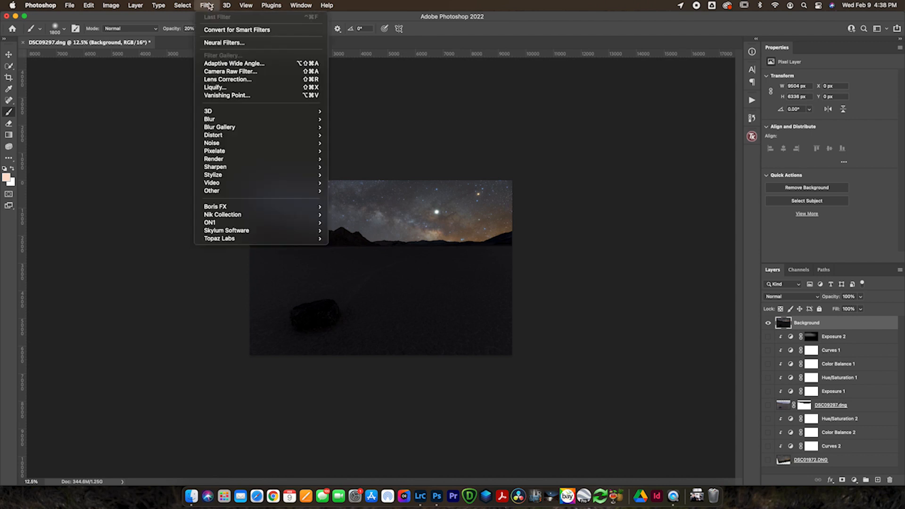
click(377, 208)
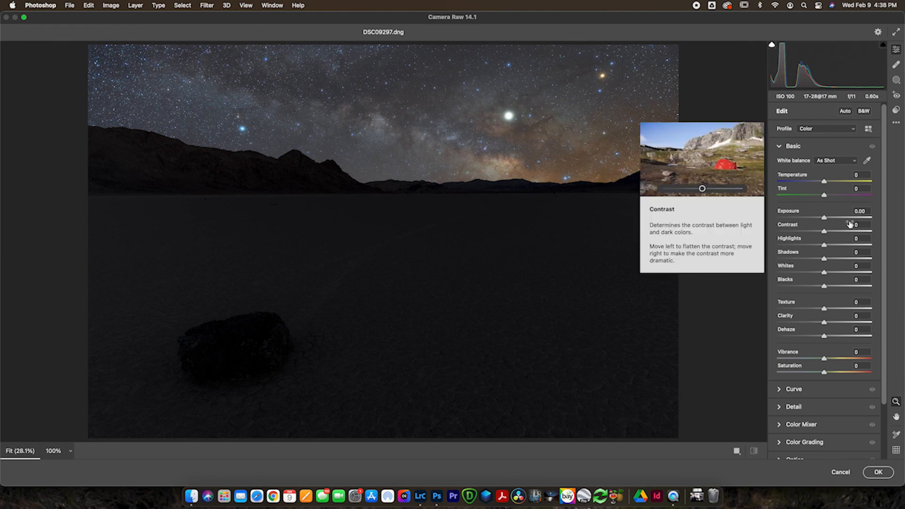
drag(838, 231, 832, 325)
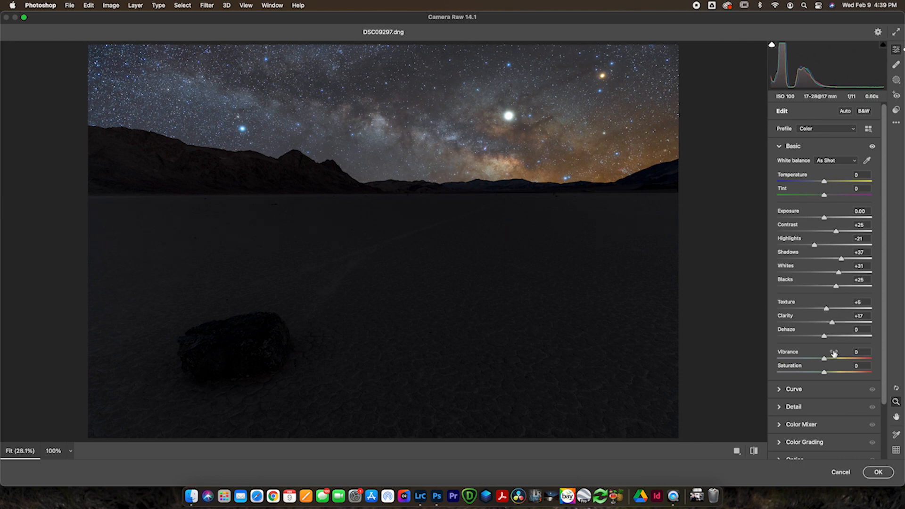
Step: Soften the Camera Raw detail settings to Texture +1 and Clarity +8, and apply the filter to the Background layer
scroll(829, 362, down, 3)
scroll(830, 364, up, 3)
drag(831, 323, 825, 313)
click(885, 473)
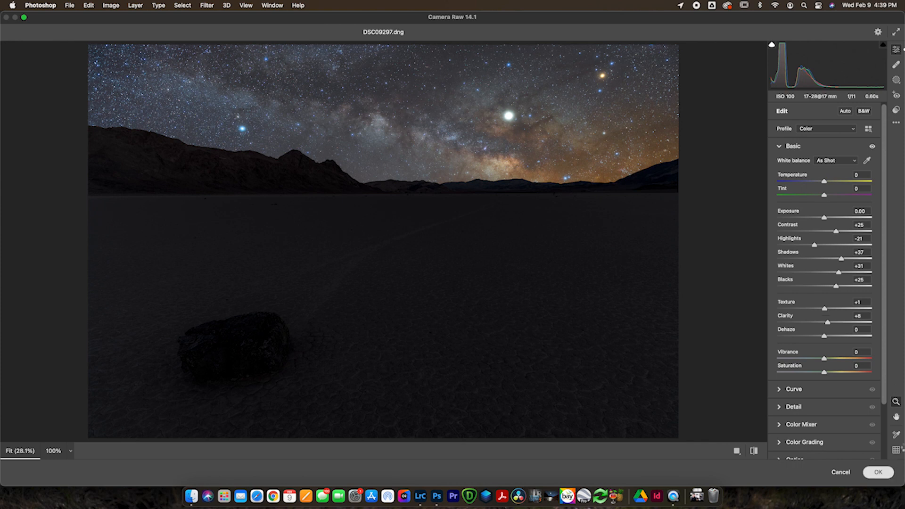